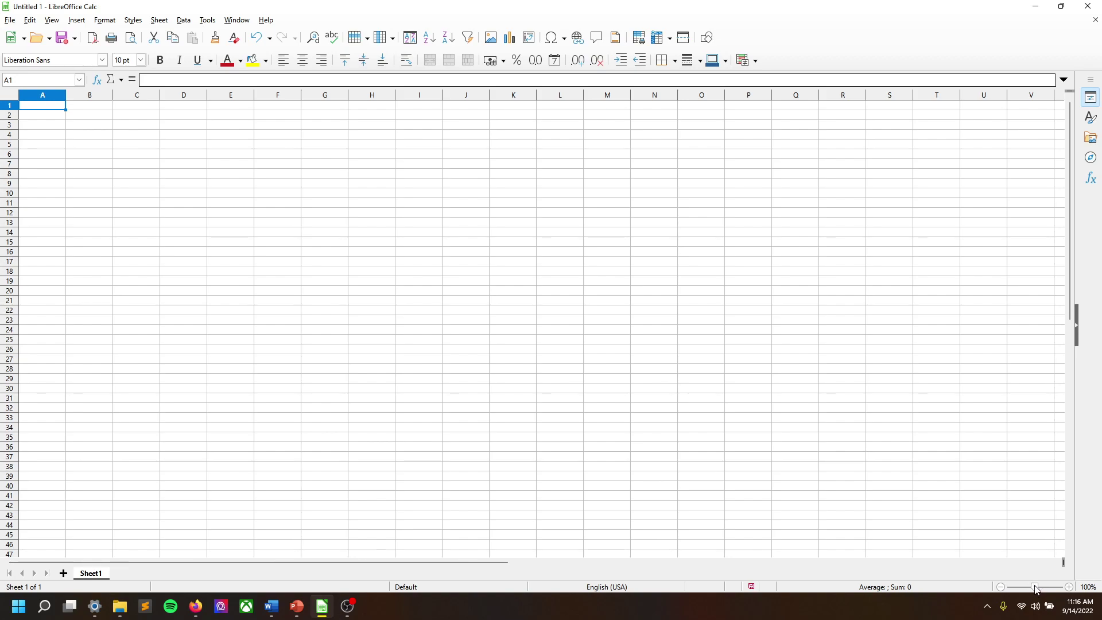
# Enlarge the sheet view to a zoom level of 140%
pyautogui.moveTo(1036, 590); pyautogui.dragTo(1041, 590)
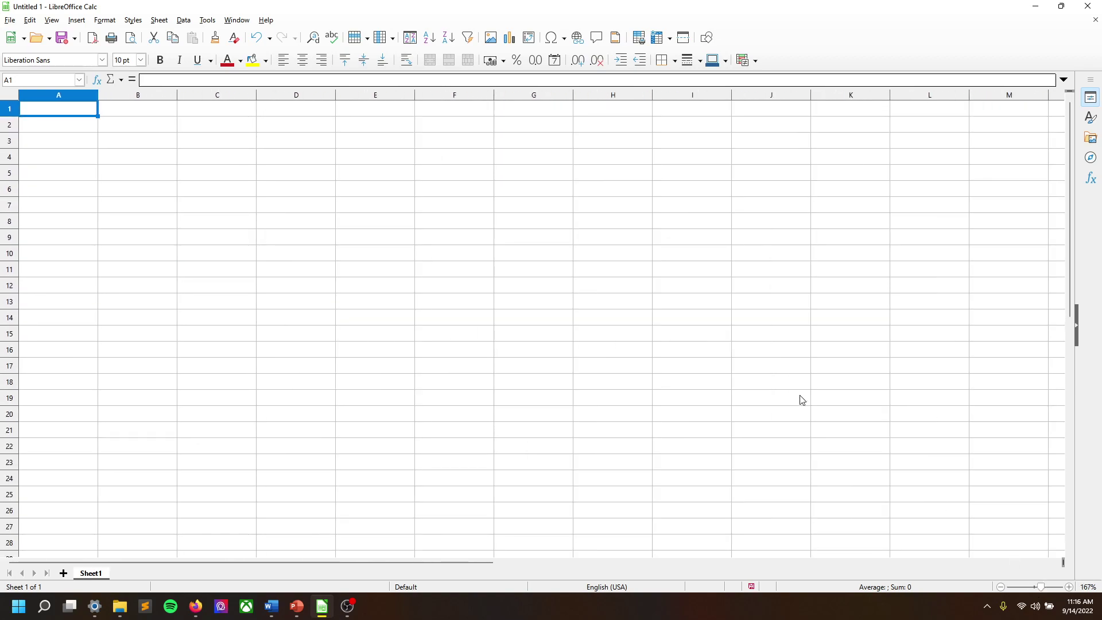
pyautogui.click(623, 283)
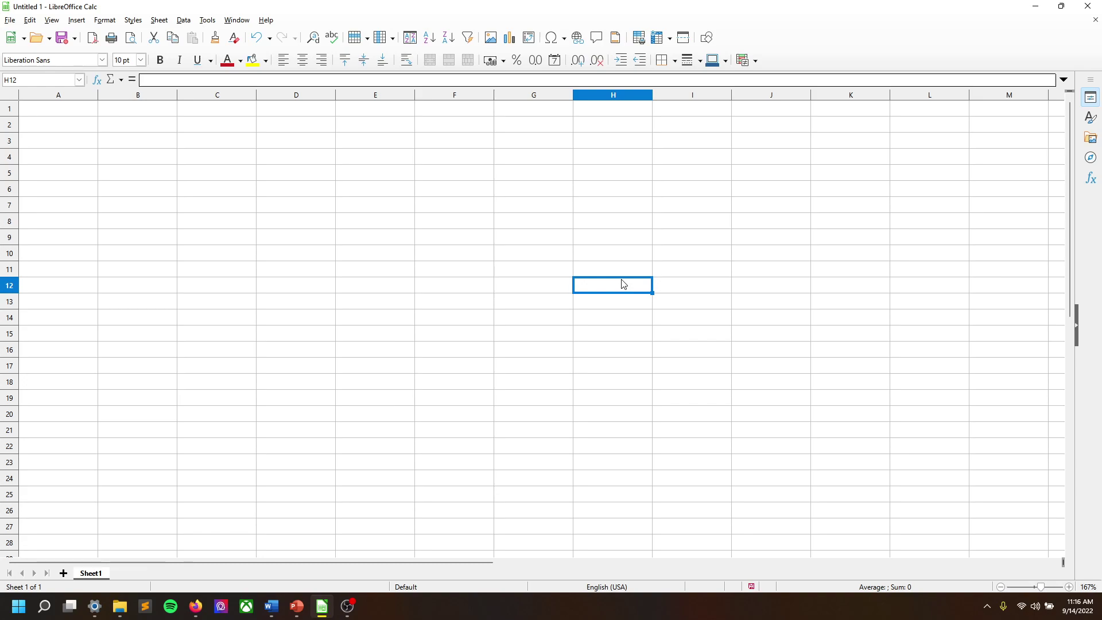
pyautogui.scroll(-3, 623, 283)
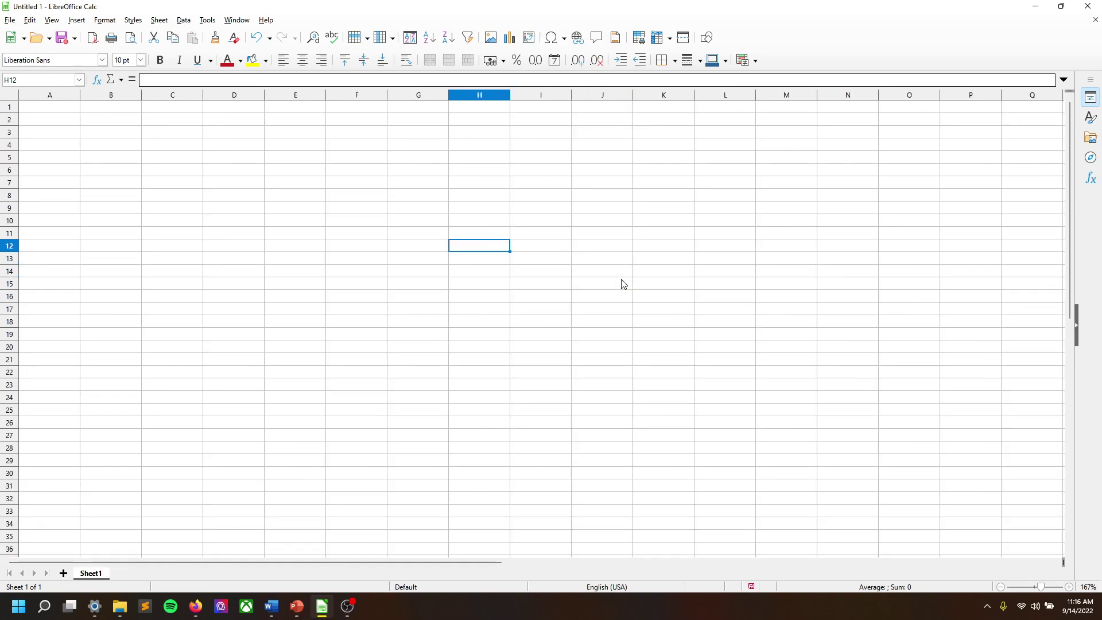
pyautogui.scroll(4, 623, 283)
pyautogui.scroll(-4, 622, 280)
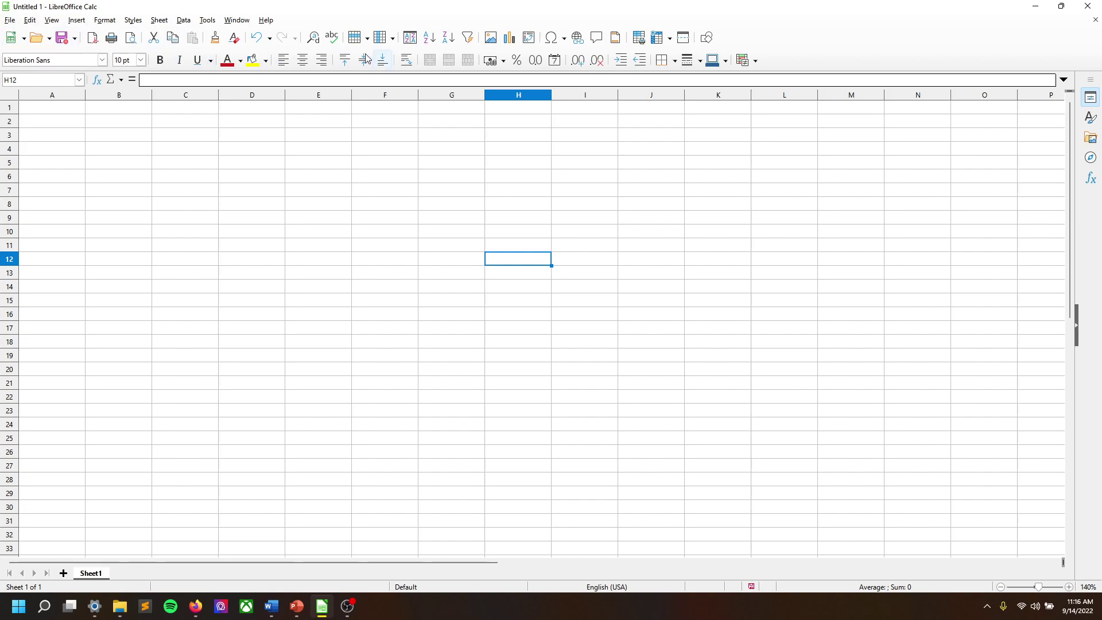
# Change the user interface variant to Tabbed and apply it to Calc only
pyautogui.click(11, 22)
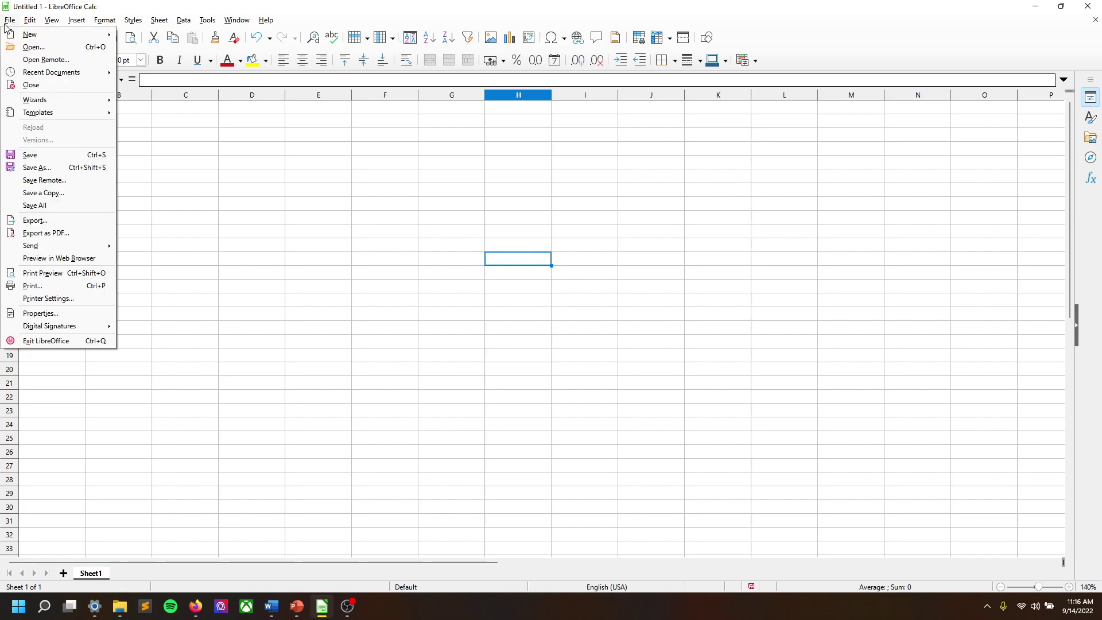
pyautogui.moveTo(52, 20)
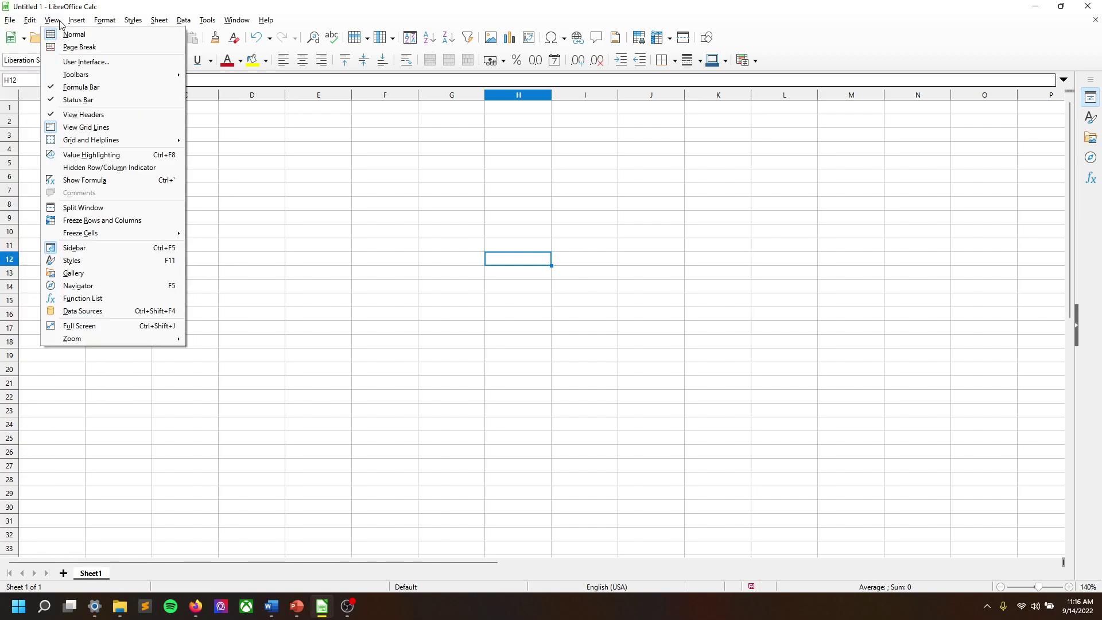
pyautogui.click(73, 63)
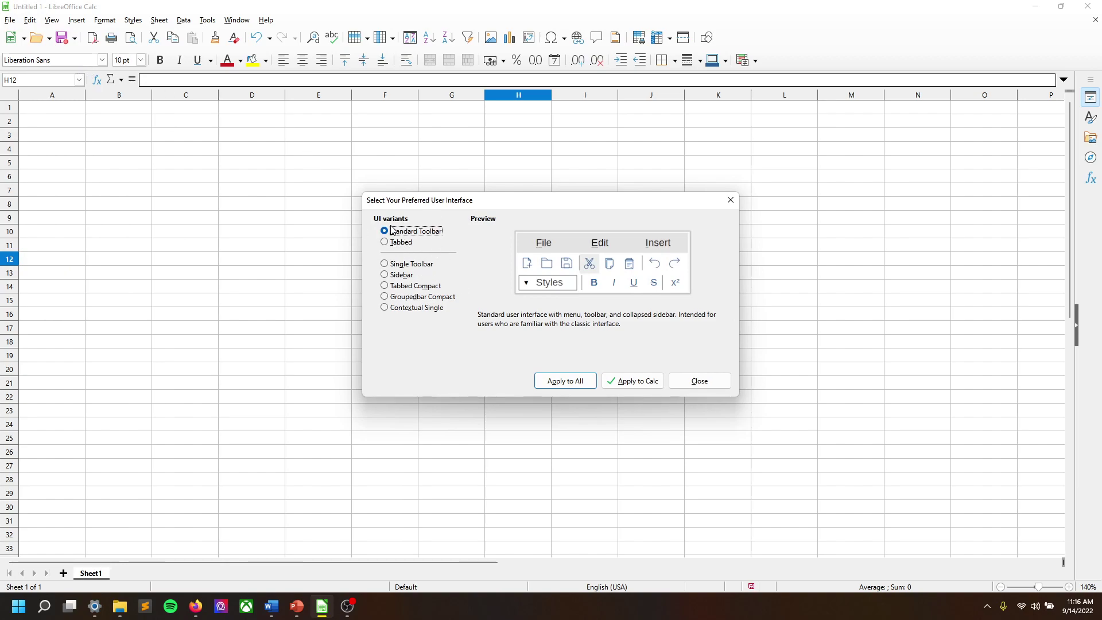
pyautogui.click(397, 244)
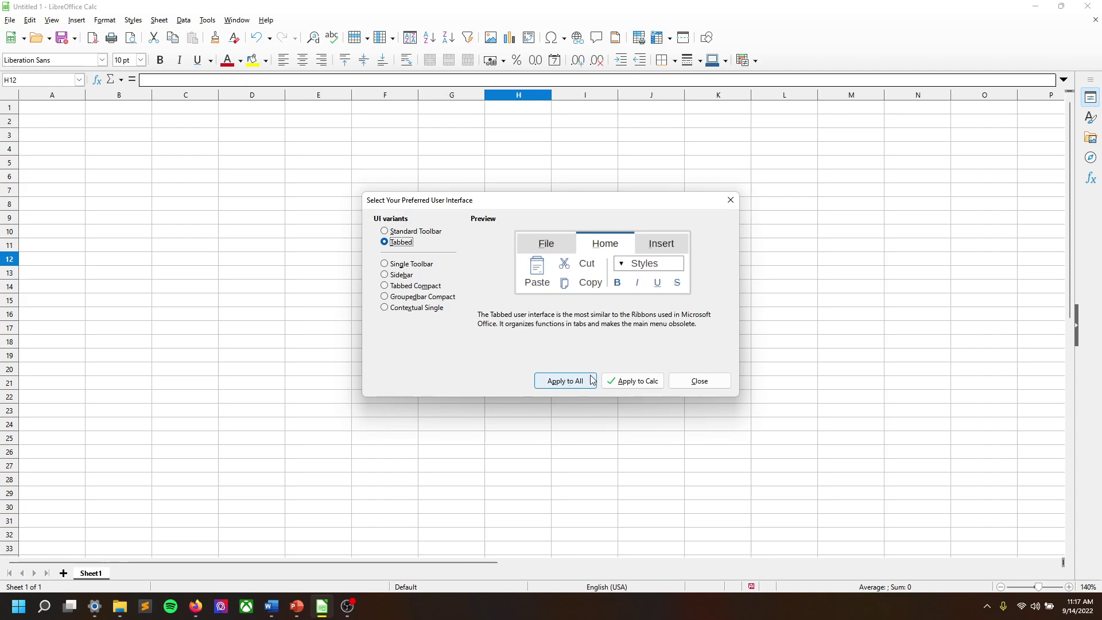
pyautogui.click(643, 386)
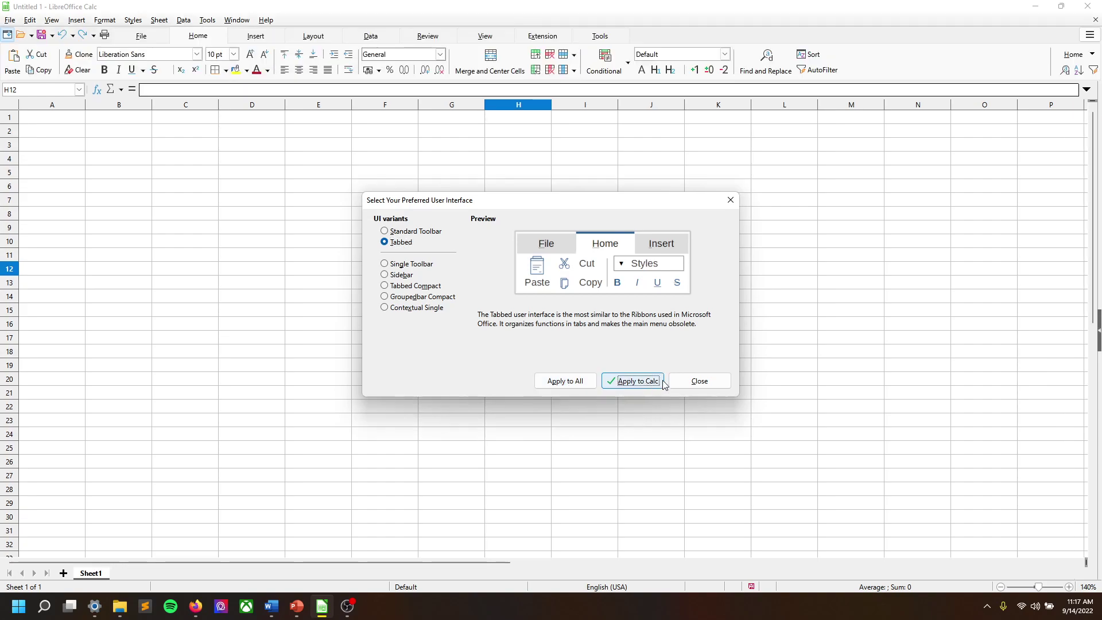
pyautogui.click(721, 385)
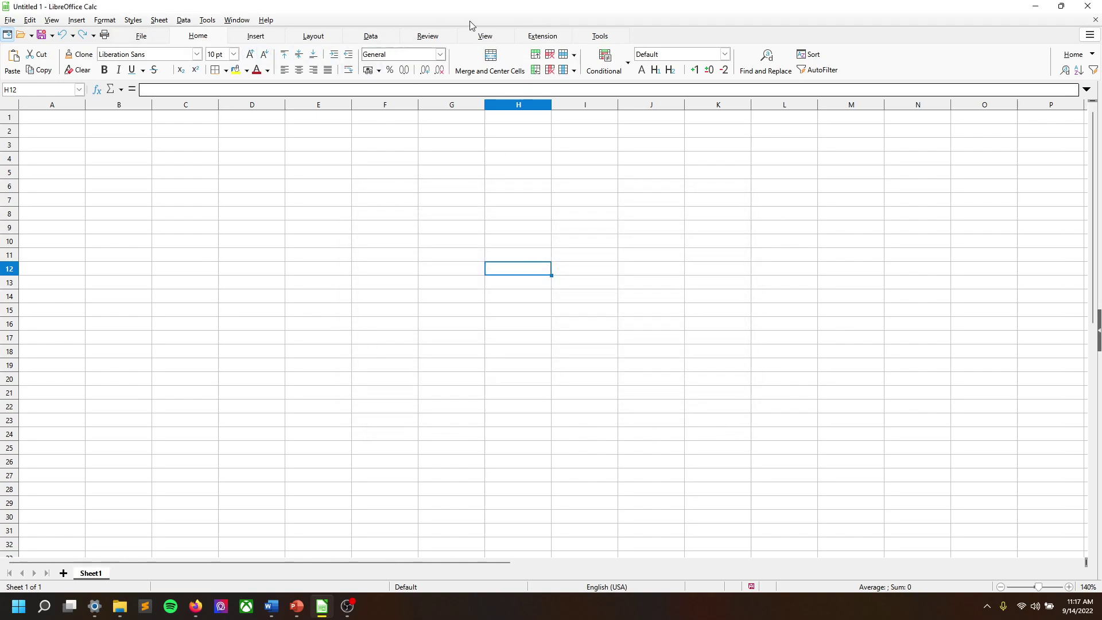
# Examine the file, home, insert, layout and data command groups of the tabbed interface
pyautogui.click(140, 36)
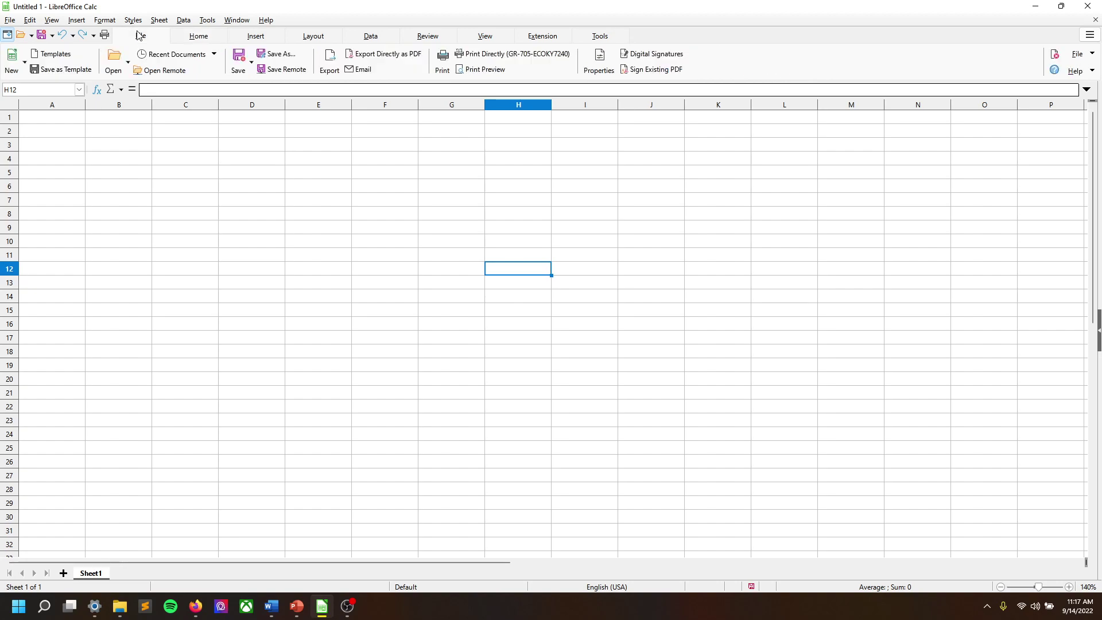
pyautogui.click(195, 38)
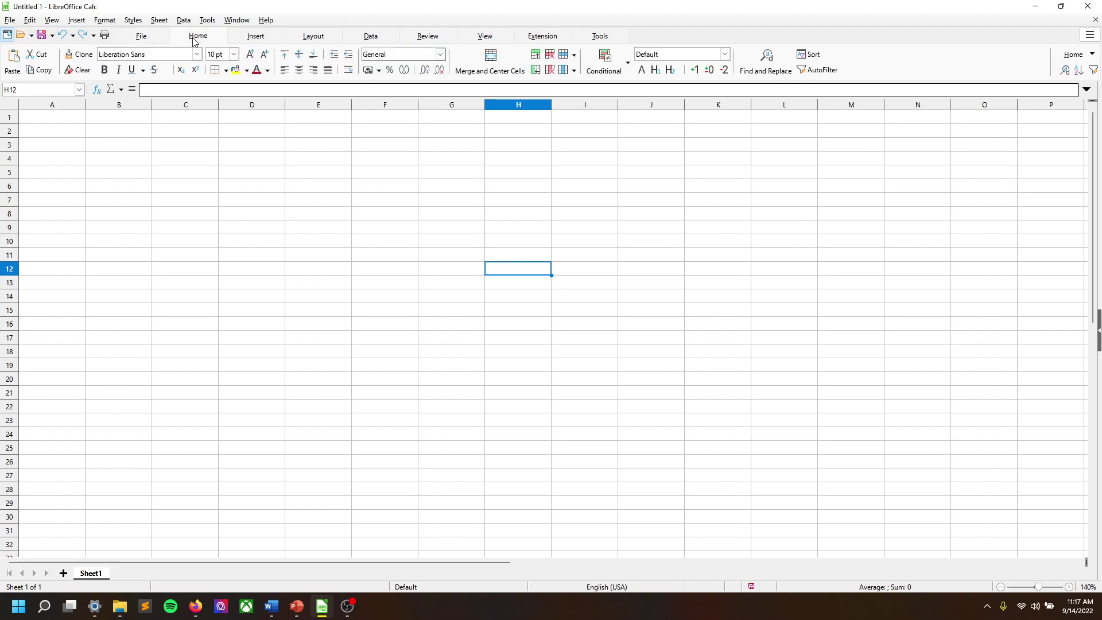
pyautogui.click(251, 36)
pyautogui.click(317, 37)
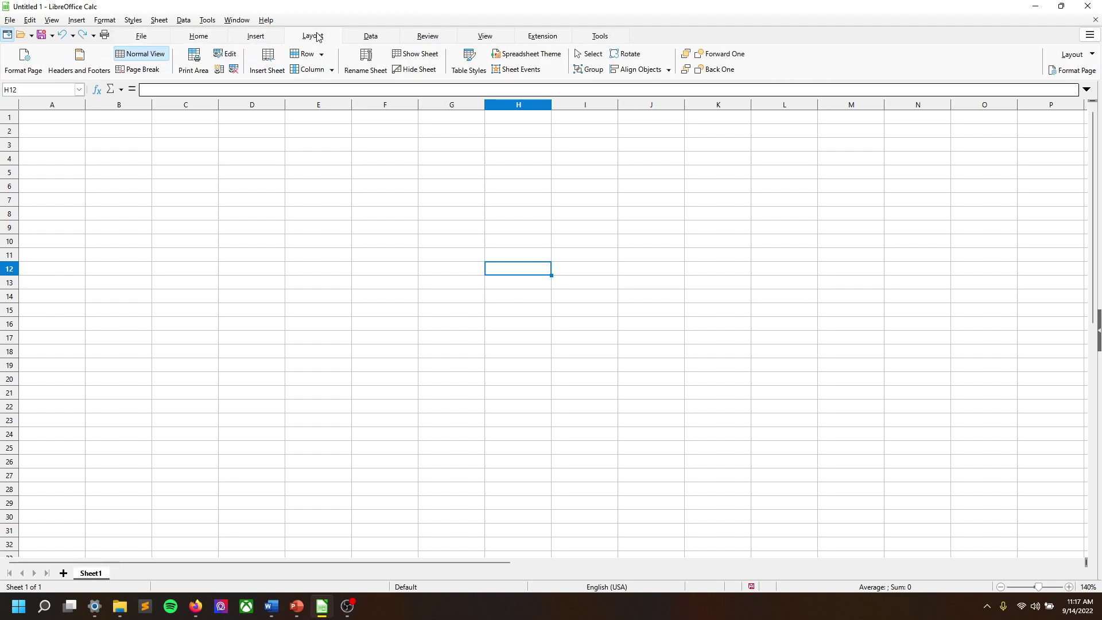
pyautogui.click(374, 34)
pyautogui.click(144, 36)
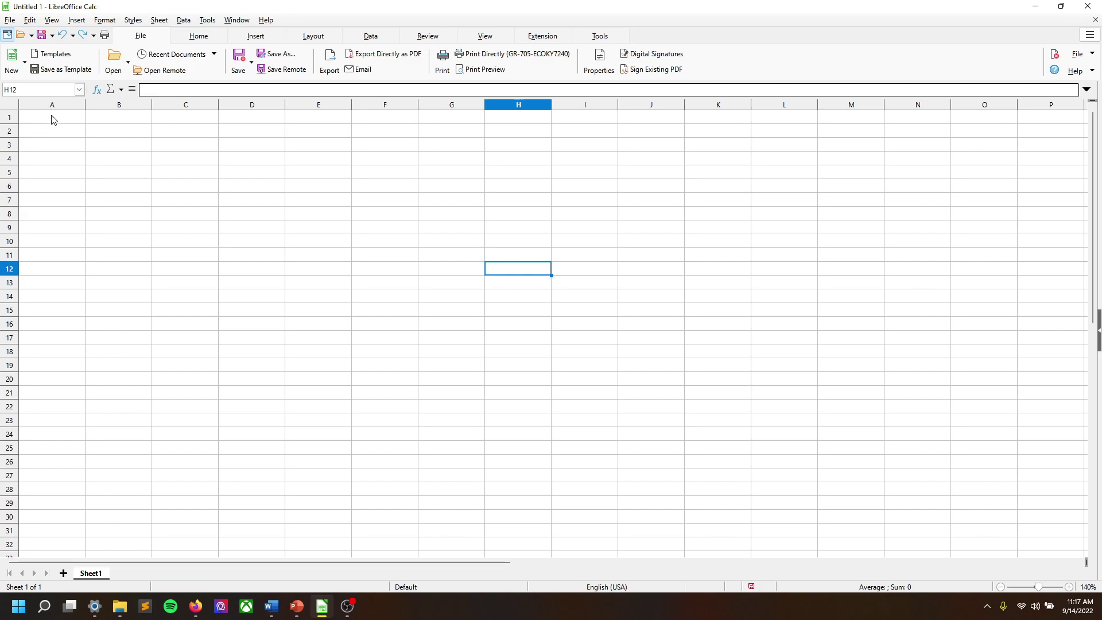
# Select several individual cells in turn, including C9, A1 and E9, ending on A1
pyautogui.click(369, 202)
pyautogui.click(322, 282)
pyautogui.click(166, 231)
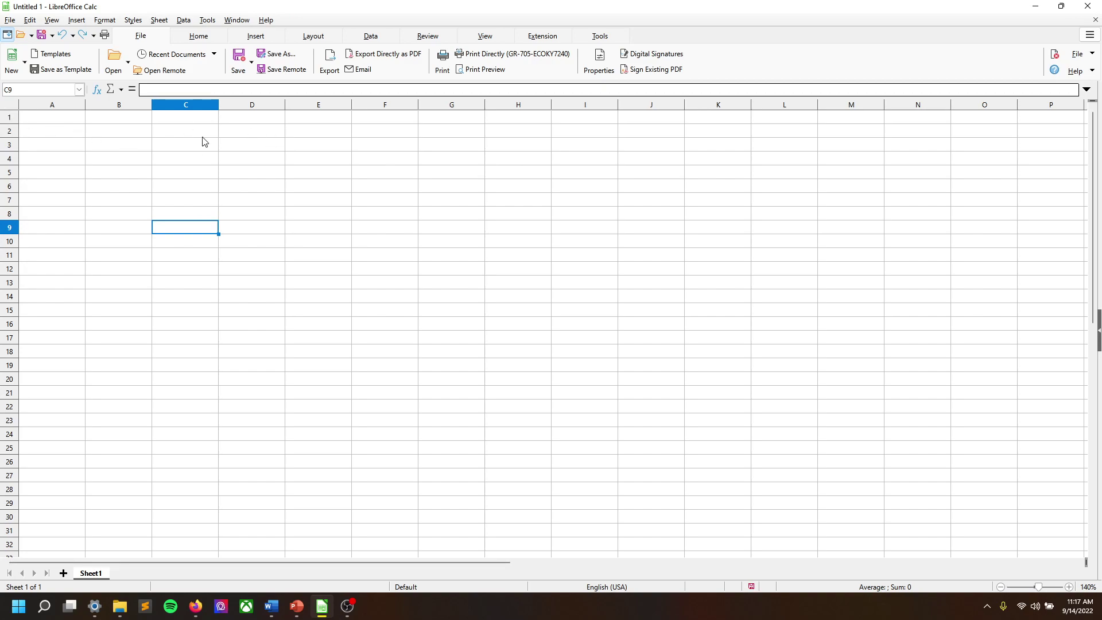
pyautogui.click(63, 118)
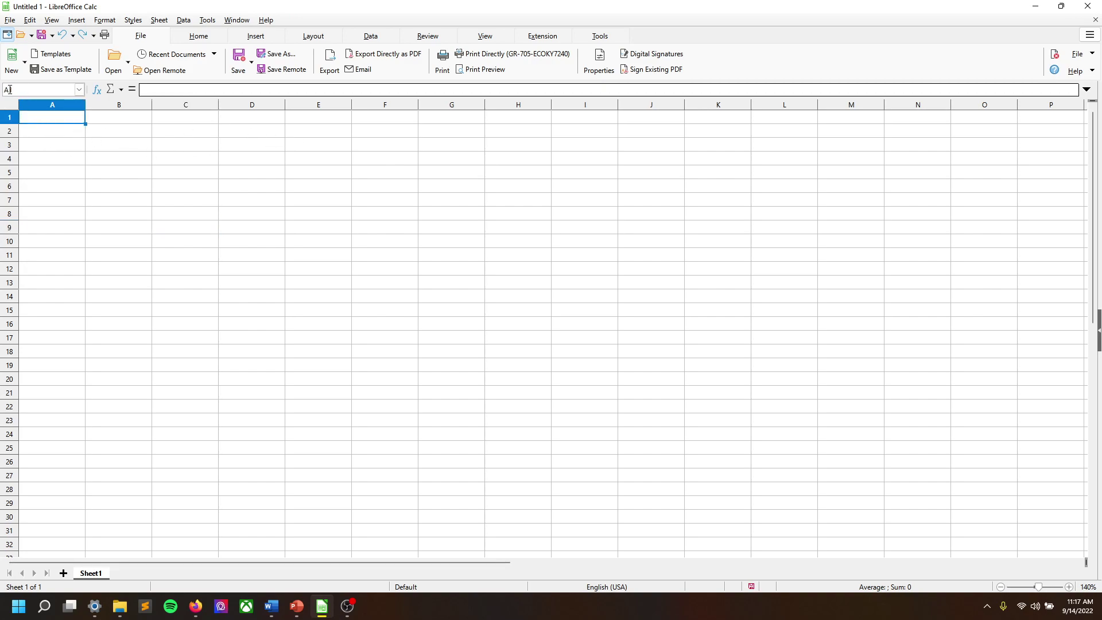
pyautogui.click(337, 230)
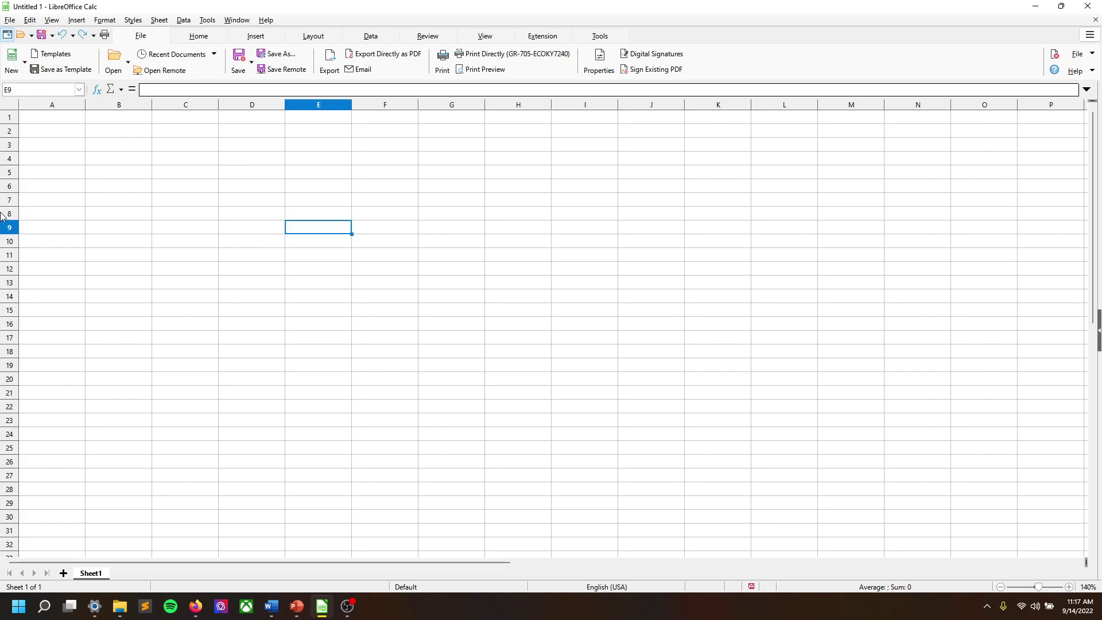
pyautogui.click(81, 107)
pyautogui.click(82, 119)
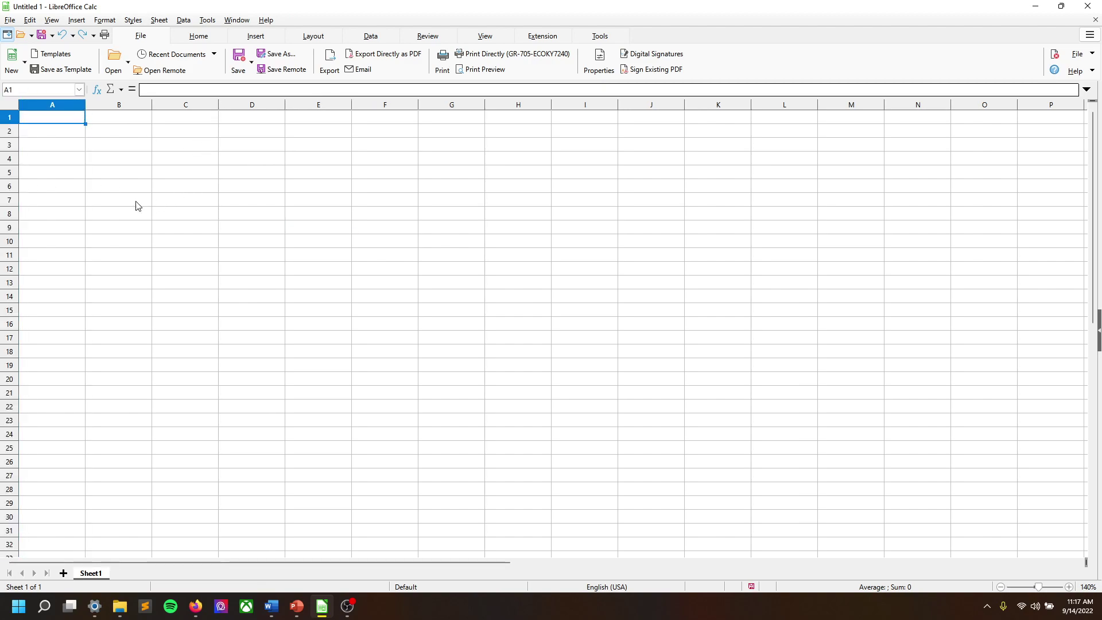
# Select the whole of column A, followed by a block of cells starting at B2
pyautogui.click(62, 108)
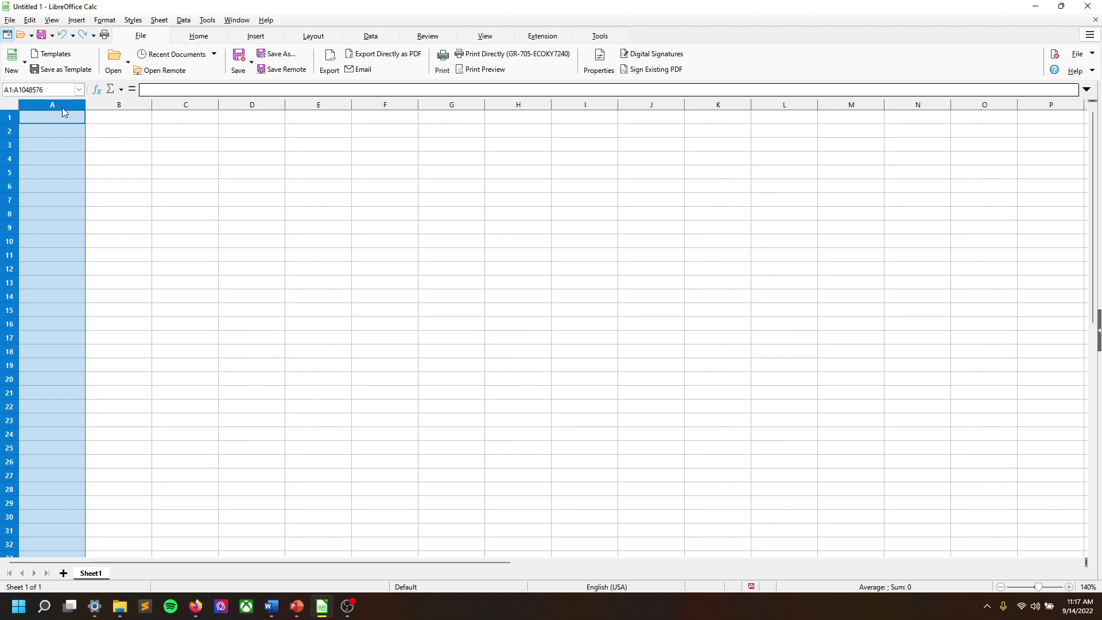
pyautogui.moveTo(128, 132); pyautogui.dragTo(257, 194)
pyautogui.click(458, 229)
# Enter "dog", "cat" and "bird" in cells B2 to B4
pyautogui.click(132, 134)
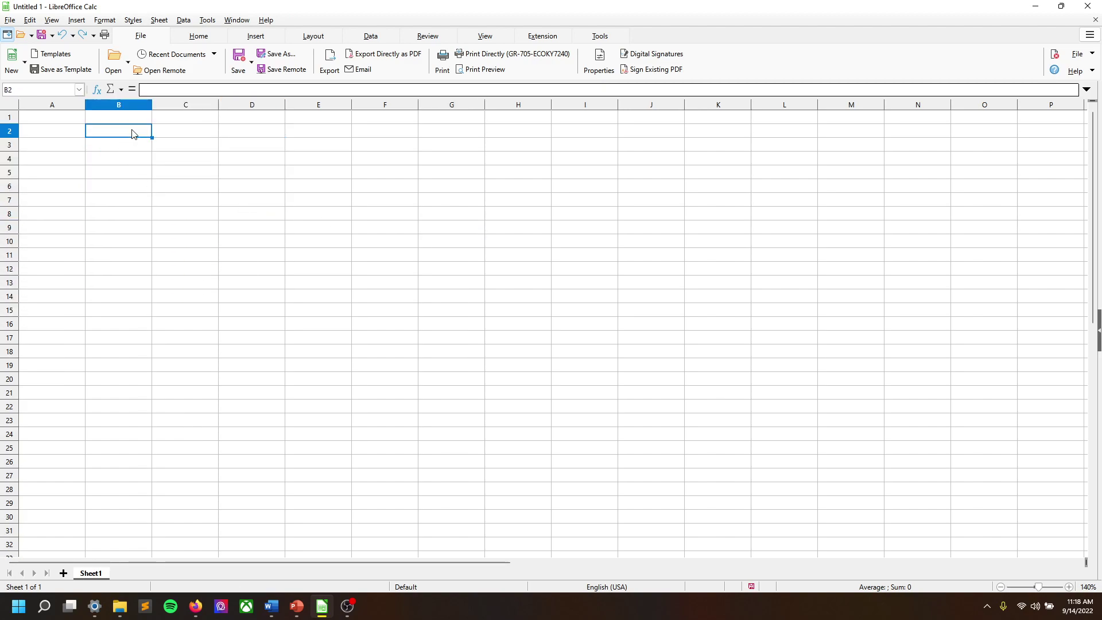
pyautogui.write('dog')
pyautogui.press('Return')
pyautogui.write('cat')
pyautogui.press('Return')
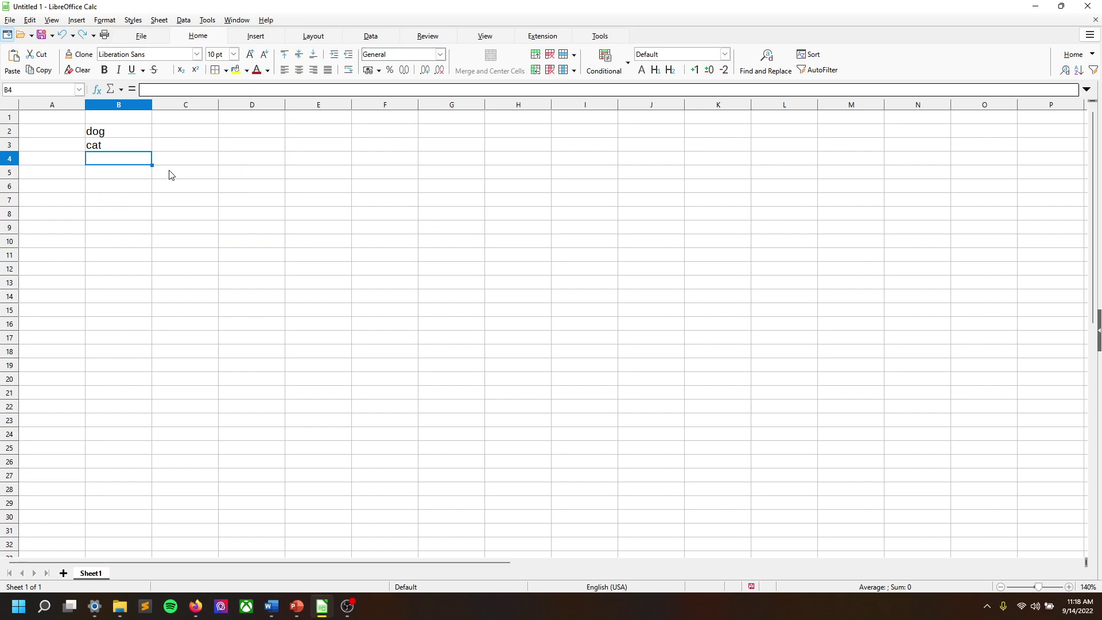
pyautogui.write('bird')
pyautogui.press('Return')
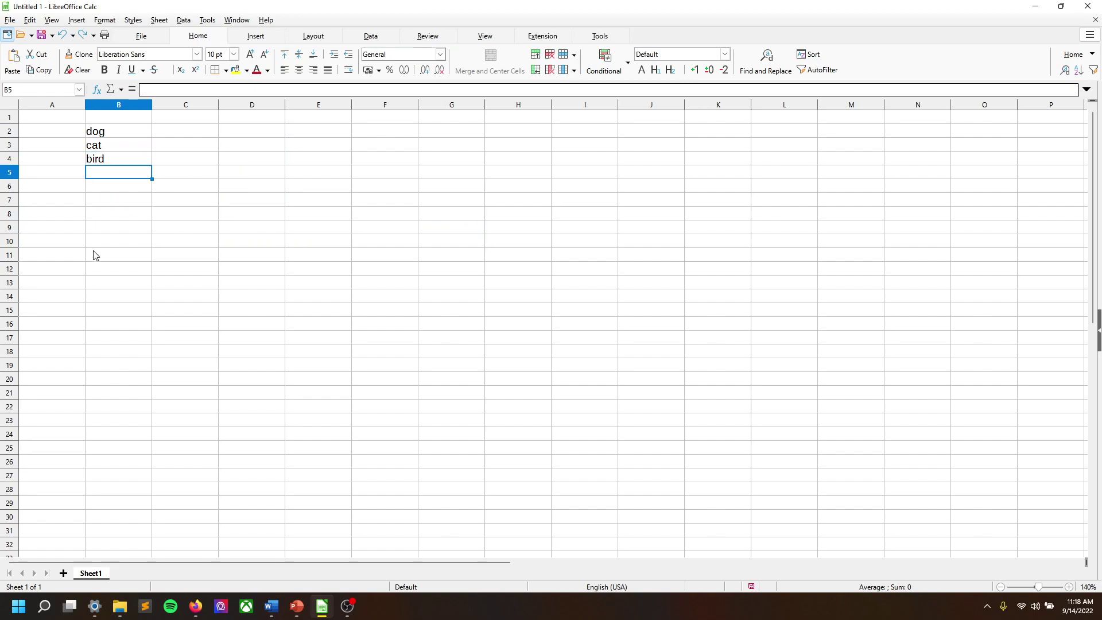
# Enter the numbers 2, 3 and 987 in cells C2 to C4 beside the animal names
pyautogui.click(185, 135)
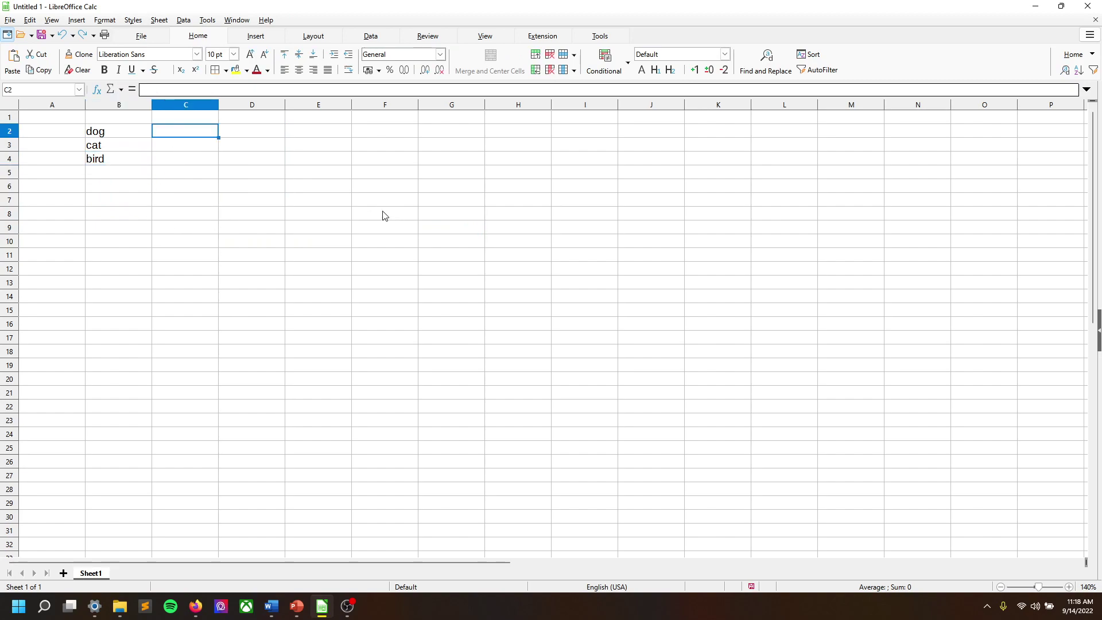
pyautogui.write('2')
pyautogui.press('Return')
pyautogui.write('3')
pyautogui.press('Return')
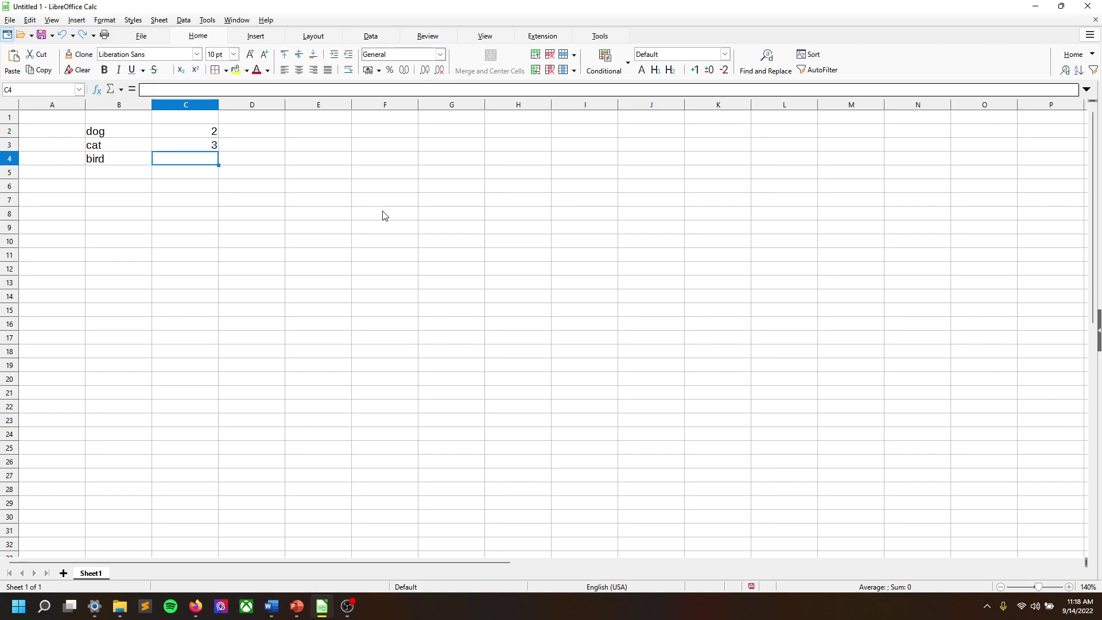
pyautogui.write('987')
pyautogui.press('Return')
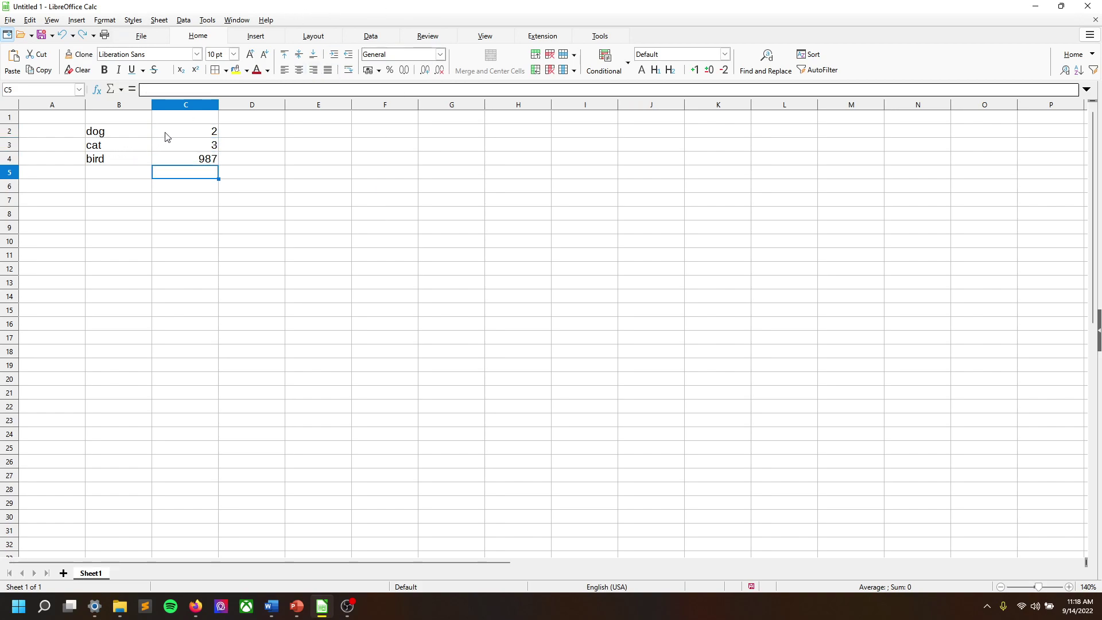
# Copy the range B2:C4 and paste it starting at cell E2
pyautogui.moveTo(124, 132); pyautogui.dragTo(210, 158)
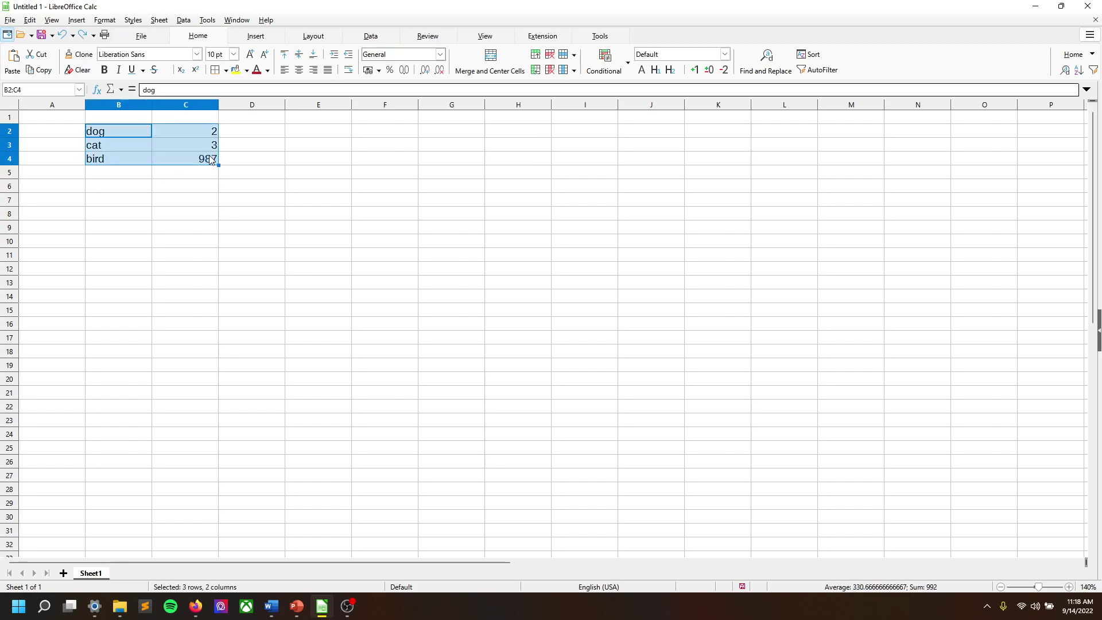
pyautogui.rightClick(130, 153)
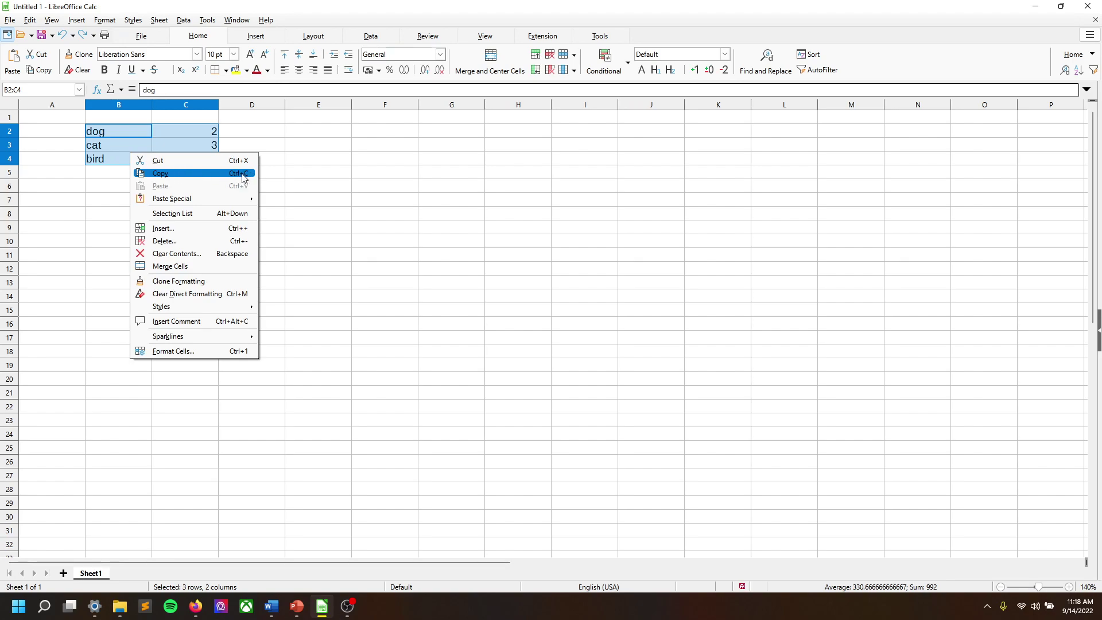
pyautogui.click(228, 173)
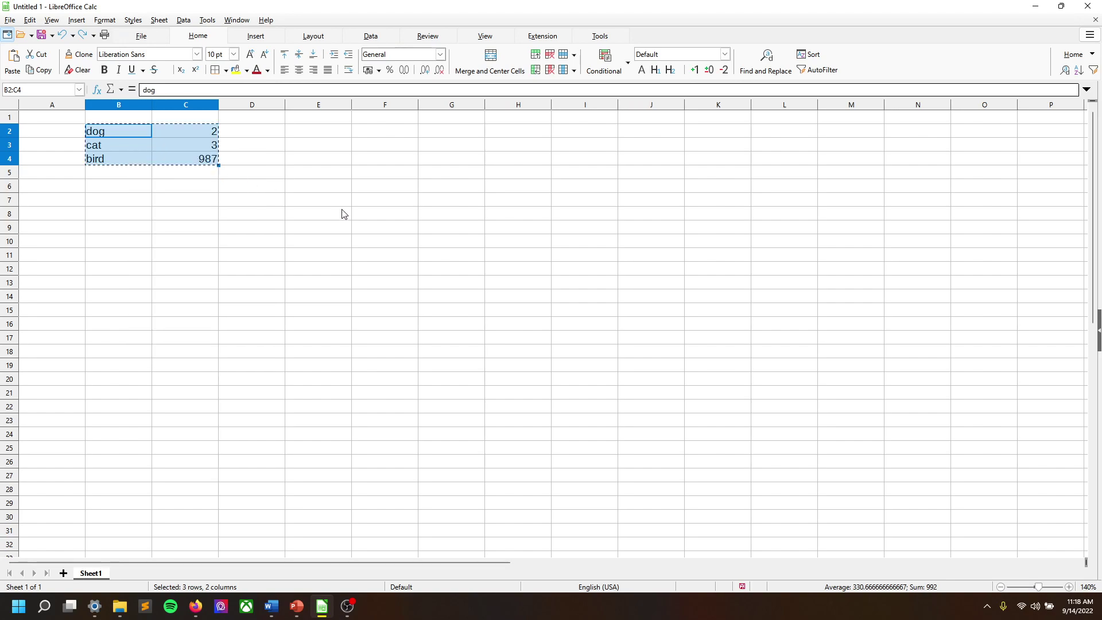
pyautogui.rightClick(320, 131)
pyautogui.click(349, 163)
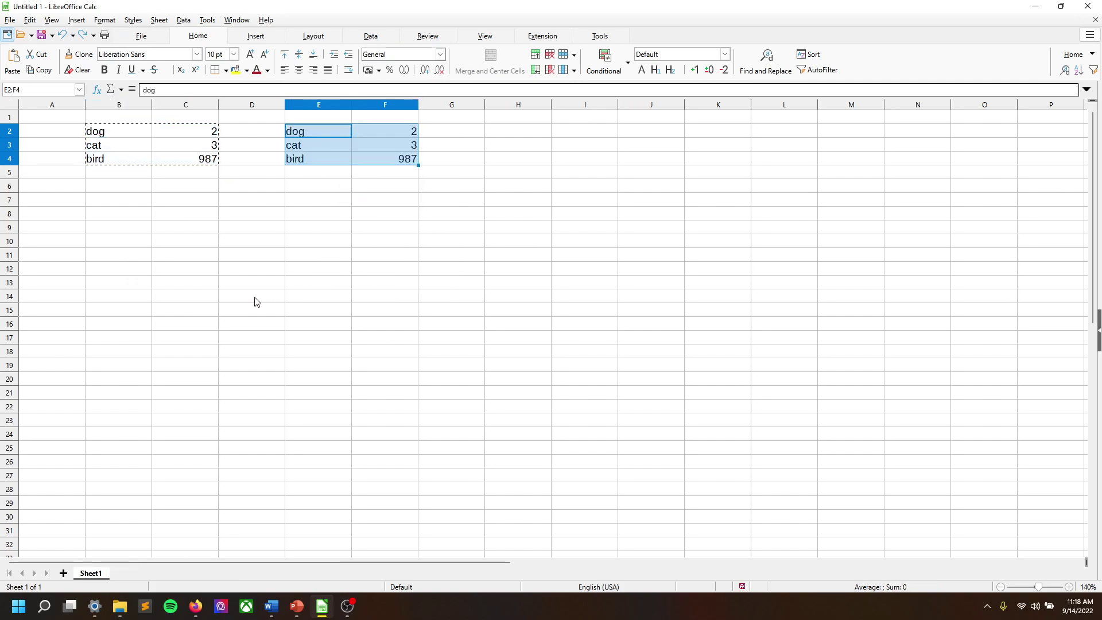
# Delete the contents of the range B1:F5, covering both the original and the copied data
pyautogui.click(230, 244)
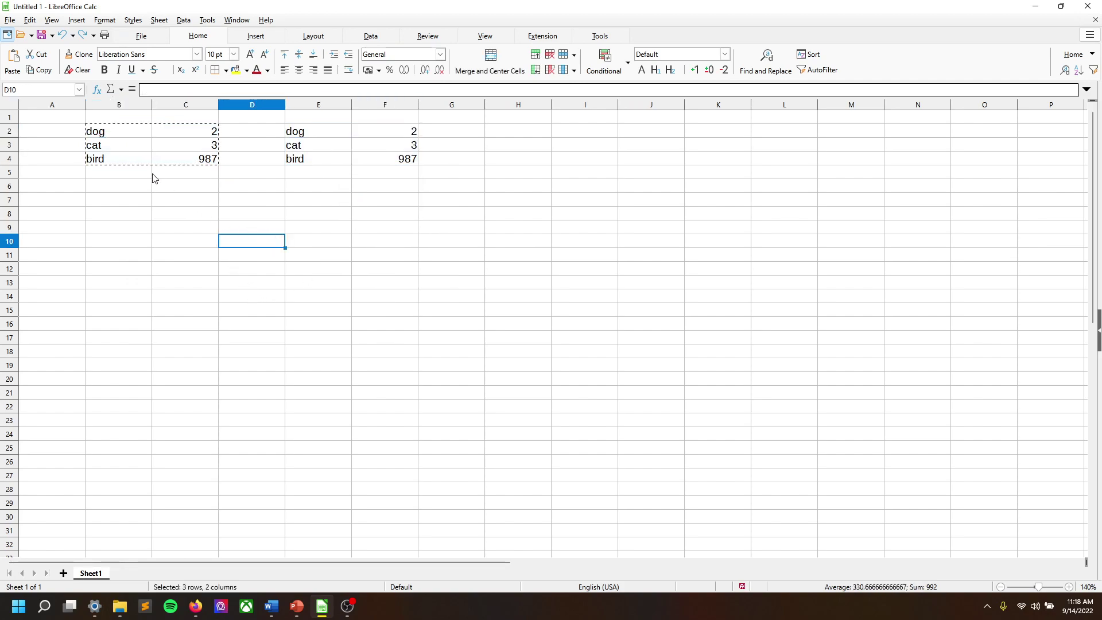
pyautogui.moveTo(121, 118); pyautogui.dragTo(404, 165)
pyautogui.press('Delete')
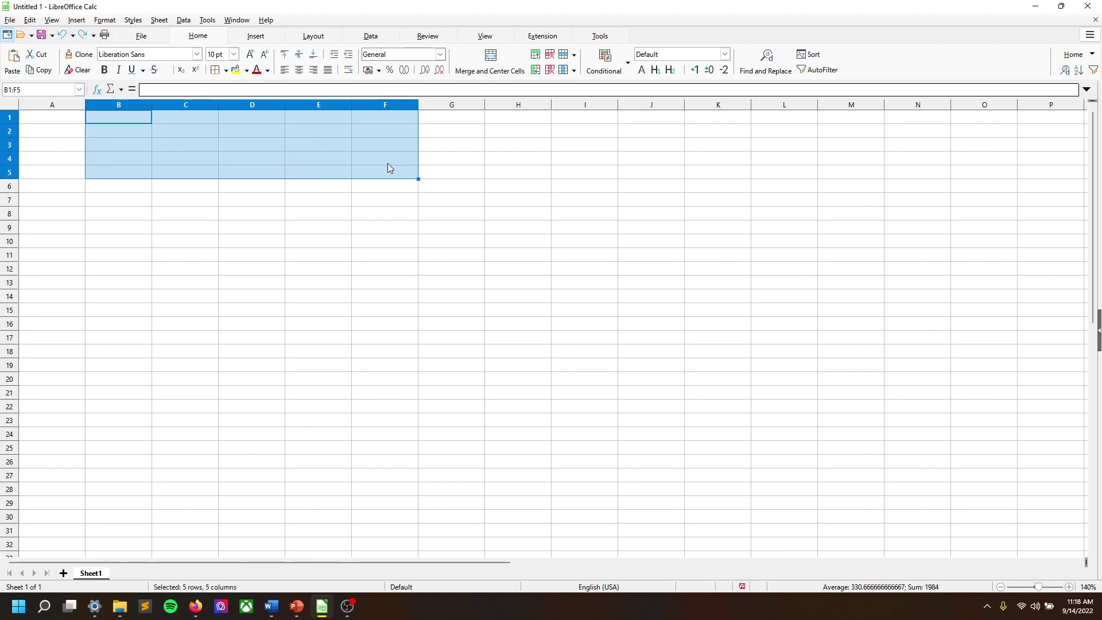
pyautogui.click(253, 164)
# Enter "dog" in cell A1
pyautogui.click(52, 119)
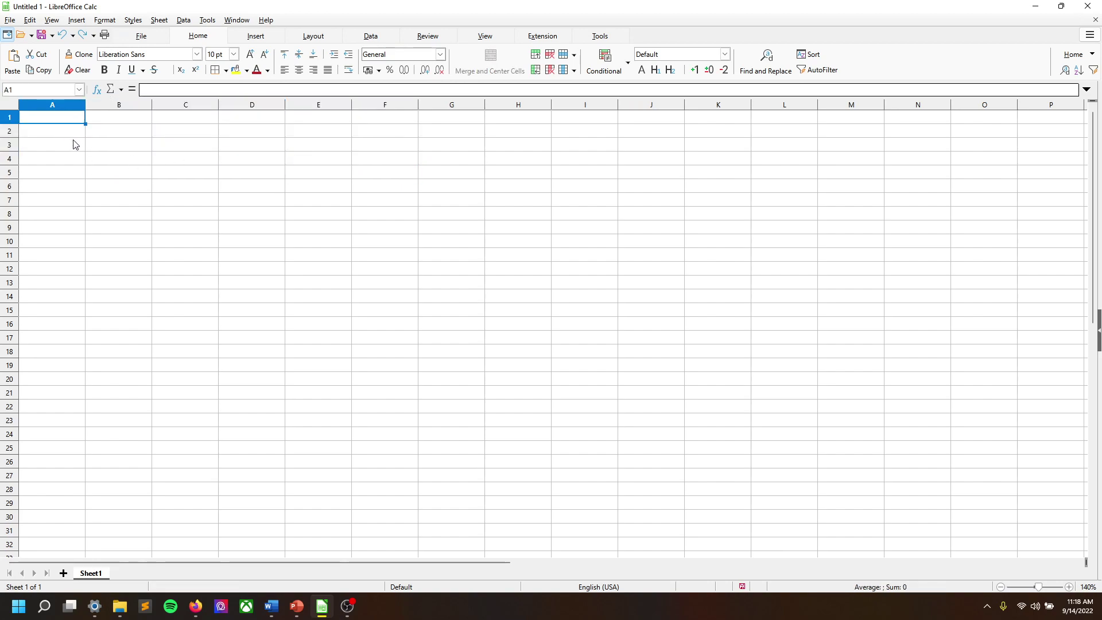
pyautogui.write('dog')
pyautogui.press('Return')
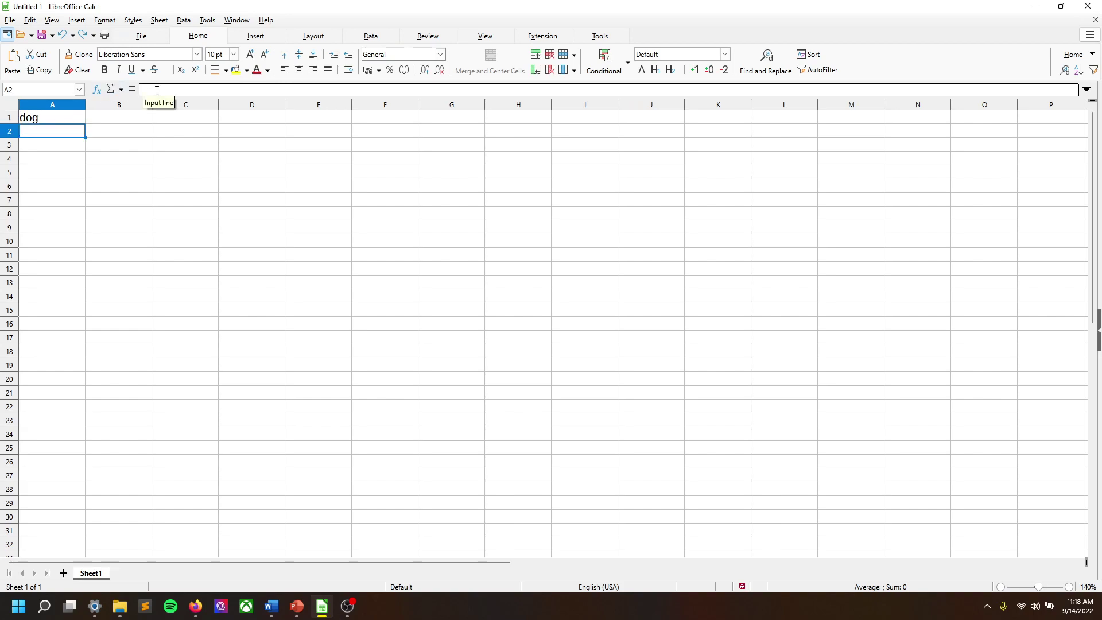
# Write "dog" in cell A2 and cancel the entry before committing it
pyautogui.write('dog')
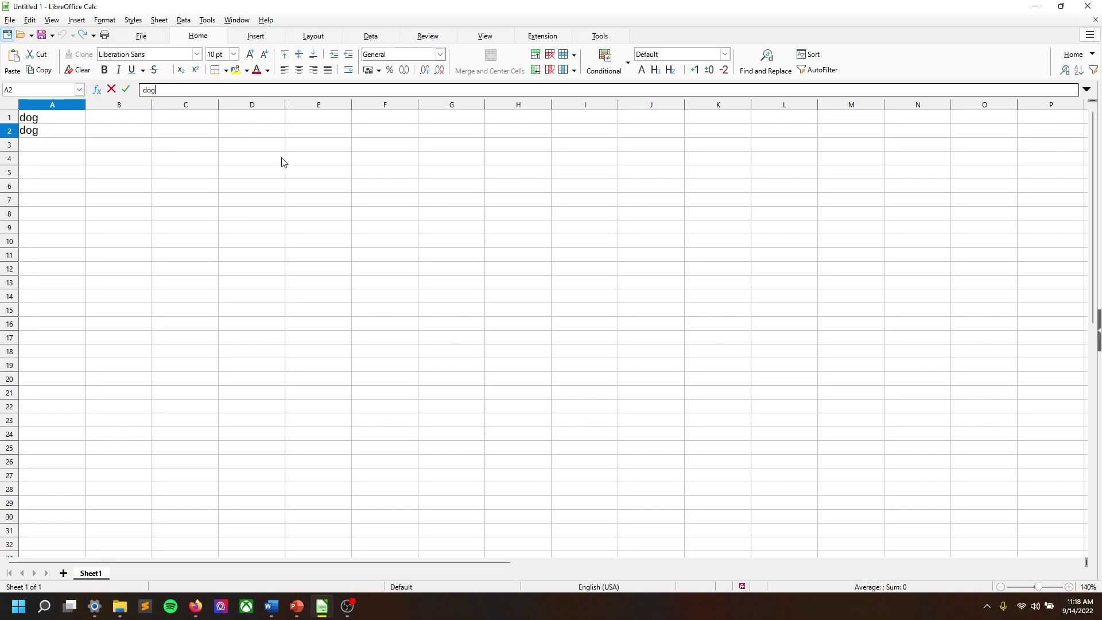
pyautogui.click(113, 89)
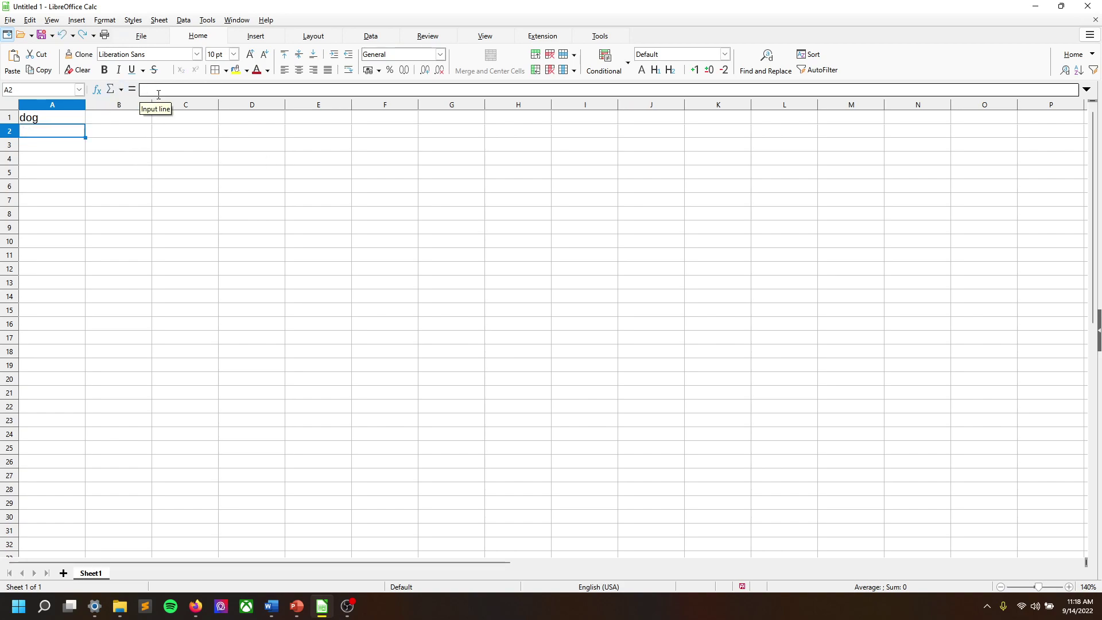
# Enter "dog" in cell A2
pyautogui.write('dog')
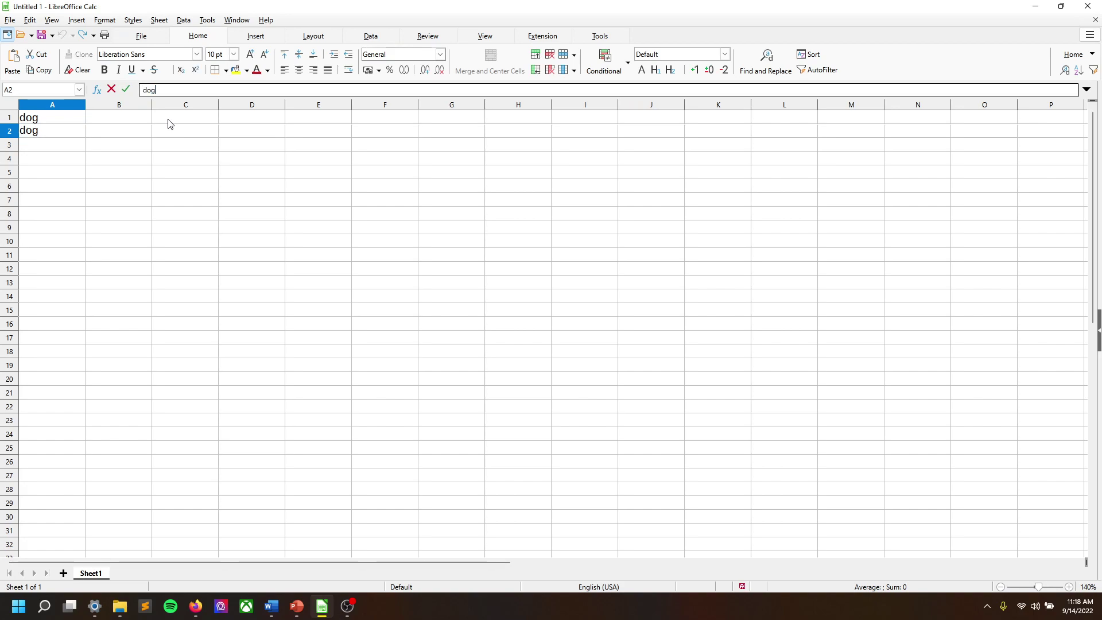
pyautogui.press('Return')
pyautogui.click(143, 190)
# Delete the contents of the range A1:A3 and reselect cell A1
pyautogui.moveTo(26, 118); pyautogui.dragTo(52, 153)
pyautogui.press('Delete')
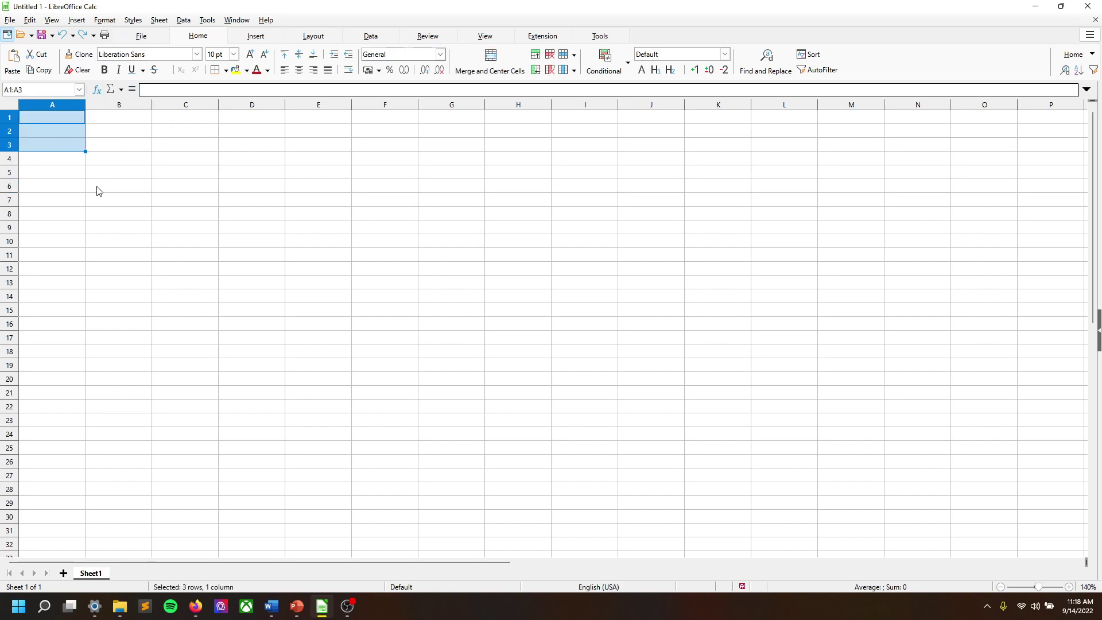
pyautogui.click(141, 216)
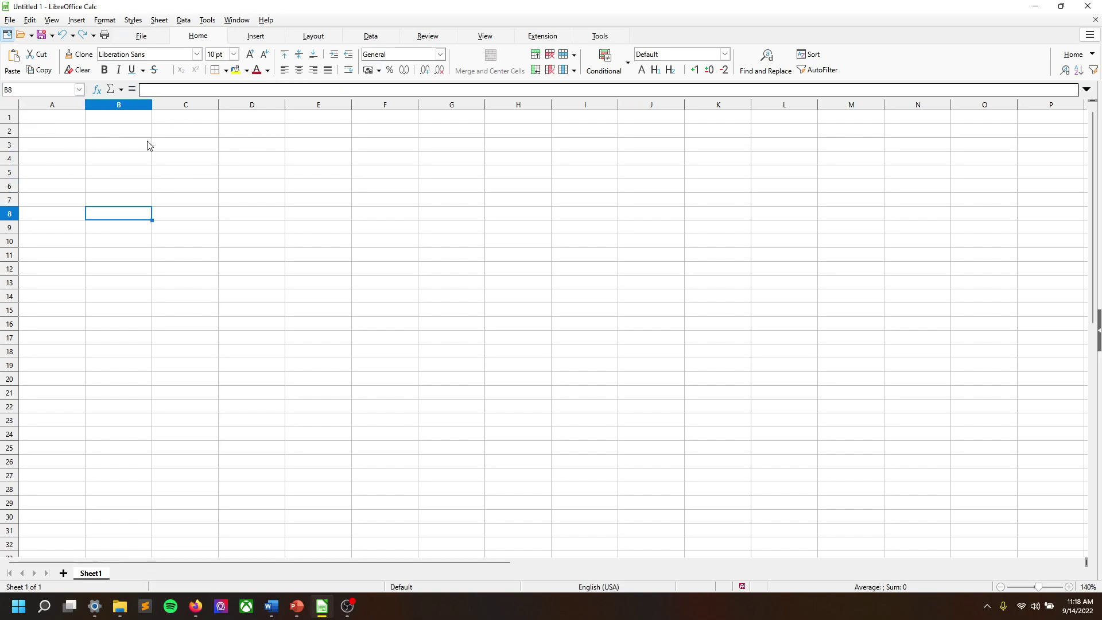
pyautogui.click(51, 119)
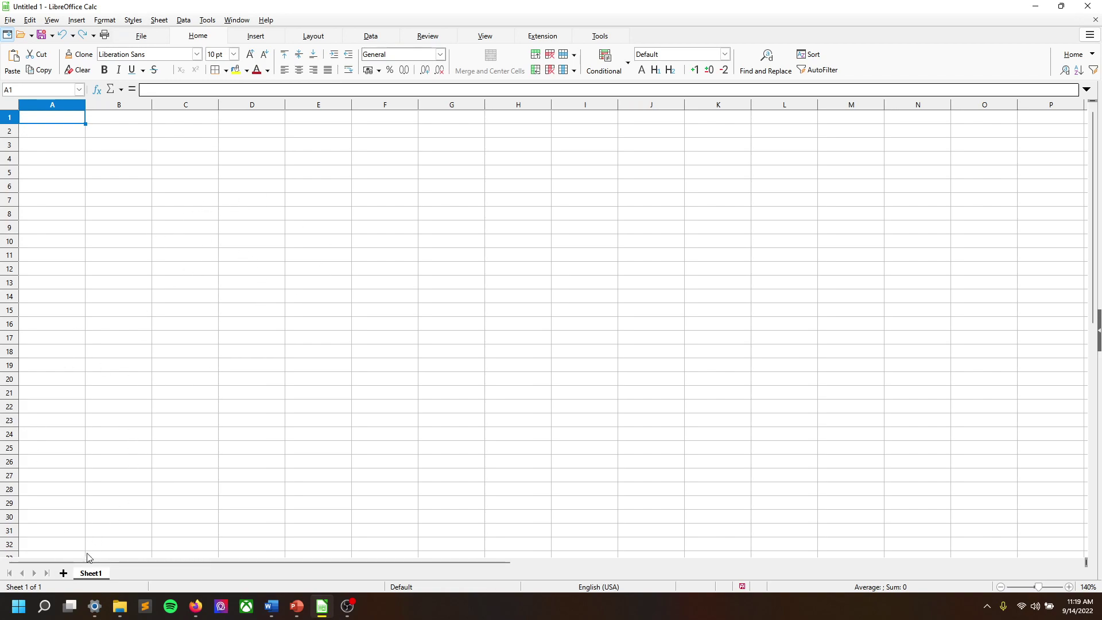
# Add a new sheet to the workbook and delete that same sheet
pyautogui.click(63, 573)
pyautogui.rightClick(115, 573)
pyautogui.click(138, 444)
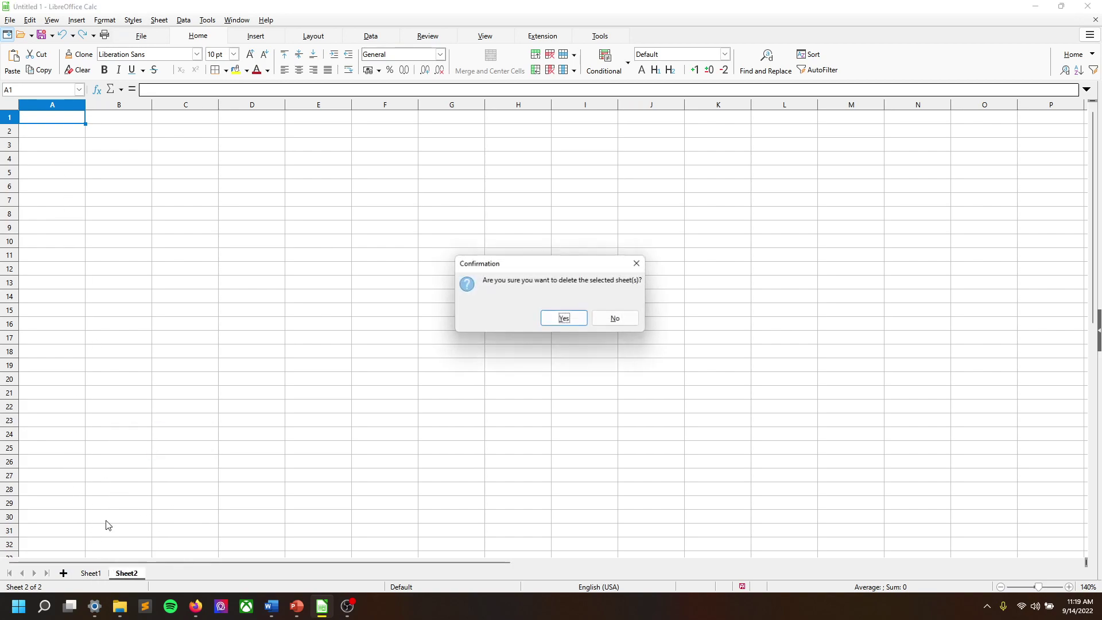
pyautogui.click(545, 320)
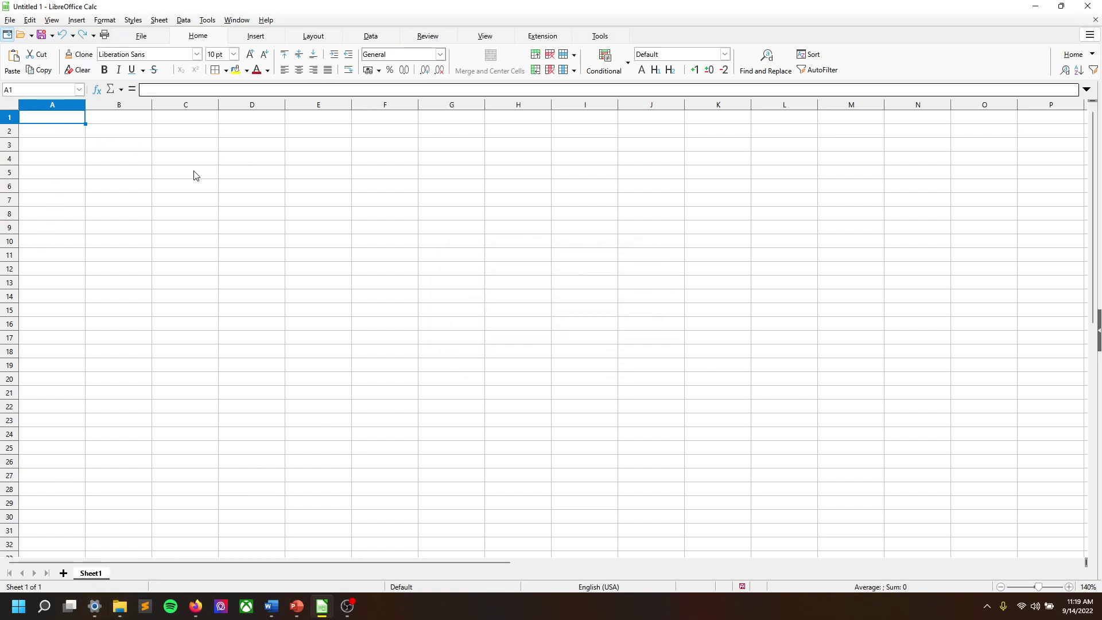
# Enter "dog", "cat" and "bird" in cells A1 to A3
pyautogui.write('dog')
pyautogui.press('Return')
pyautogui.write('cat')
pyautogui.press('Return')
pyautogui.write('bird')
pyautogui.press('Return')
# Enter the numbers 3, 2 and 6 in cells B1 to B3, beside the animal names
pyautogui.press('Up')
pyautogui.press('Up')
pyautogui.press('Up')
pyautogui.press('Right')
pyautogui.write('3')
pyautogui.press('Return')
pyautogui.write('2')
pyautogui.press('Return')
pyautogui.write('6')
pyautogui.press('Return')
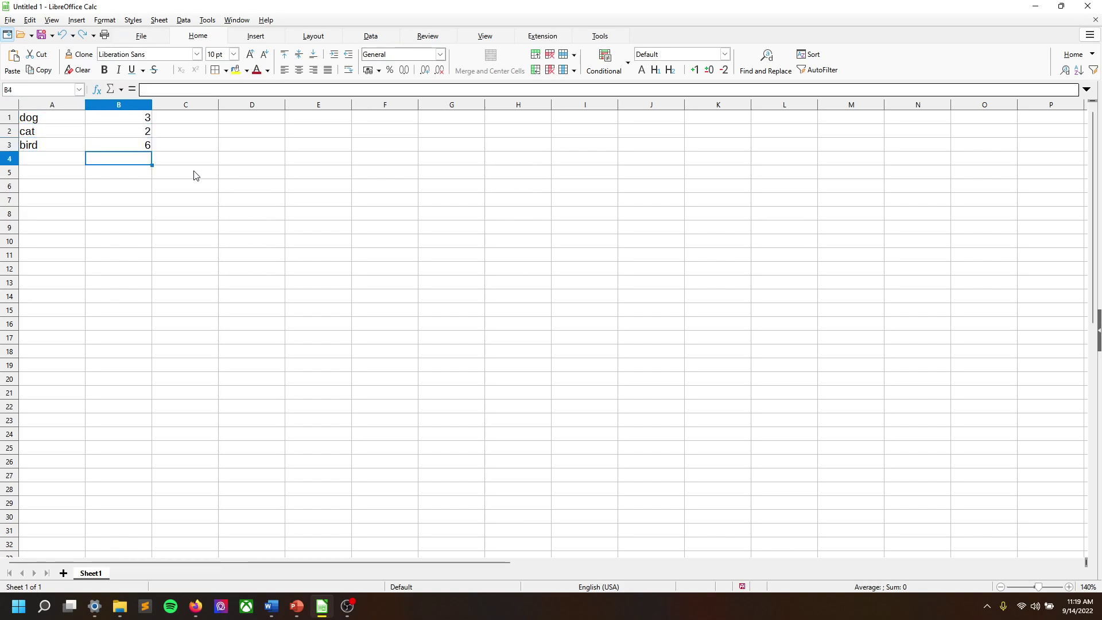
# Add a second sheet and switch back and forth between the two sheets, ending on Sheet1
pyautogui.click(63, 573)
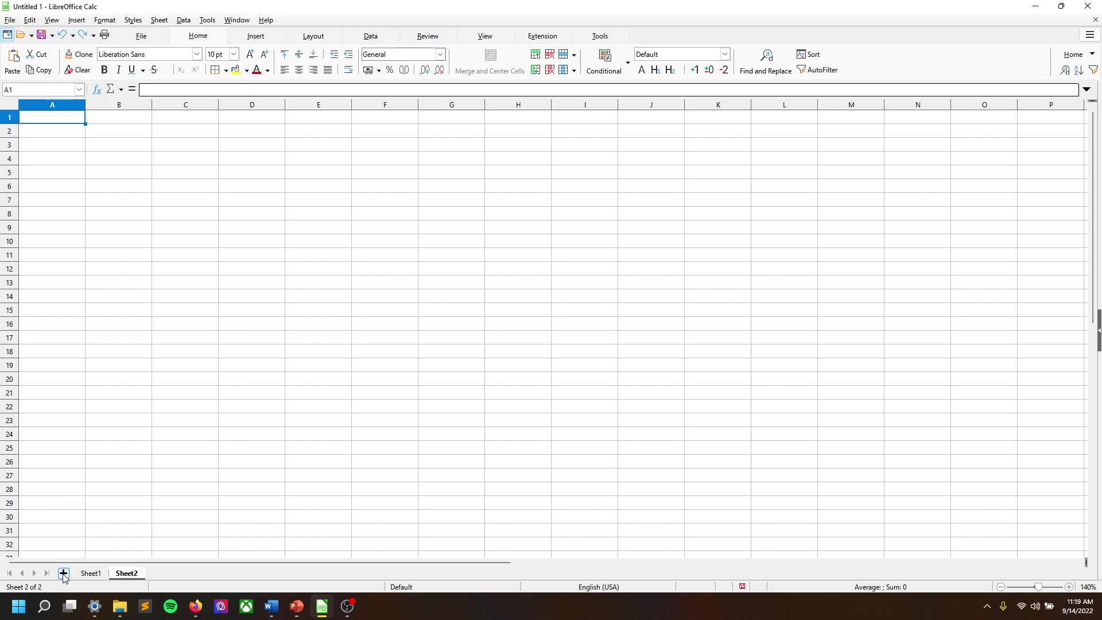
pyautogui.click(90, 573)
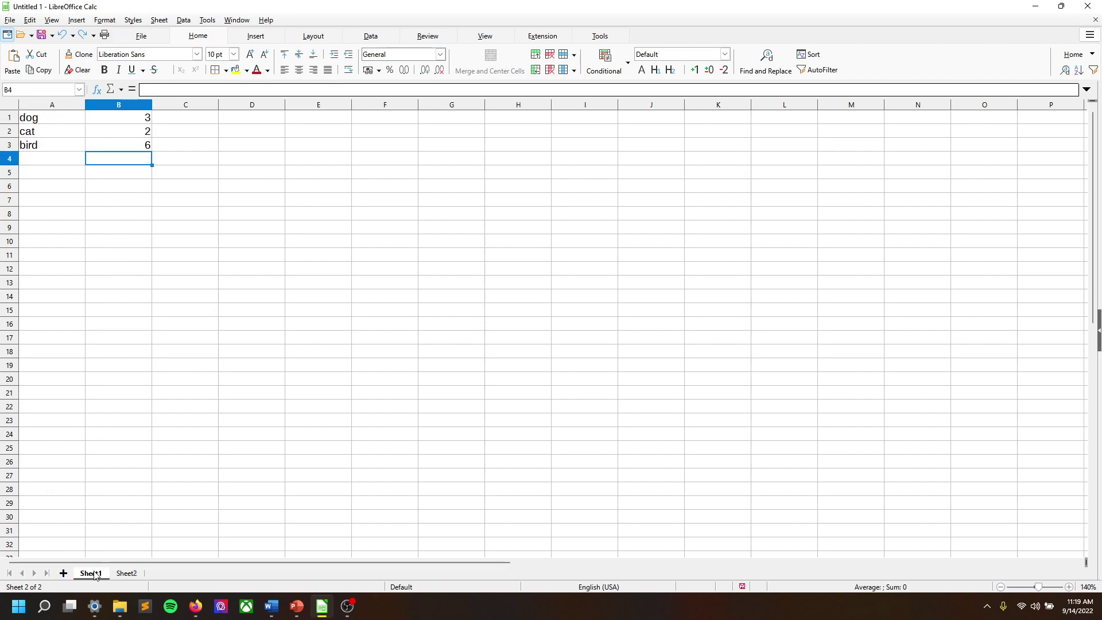
pyautogui.click(126, 573)
pyautogui.click(90, 573)
pyautogui.click(125, 573)
pyautogui.click(113, 573)
pyautogui.click(123, 573)
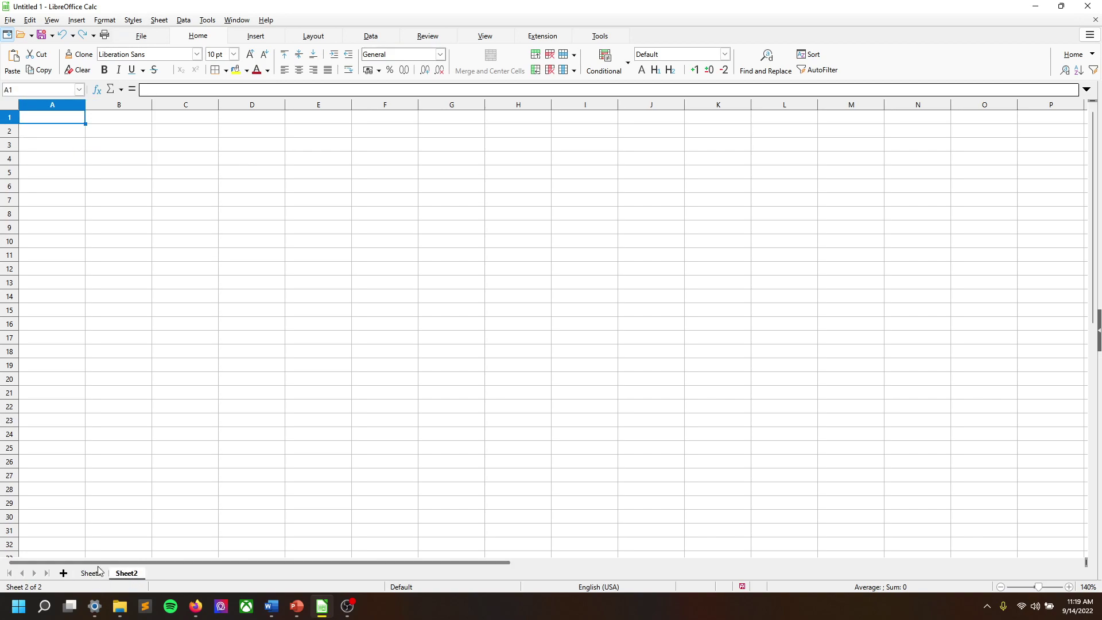
pyautogui.click(93, 574)
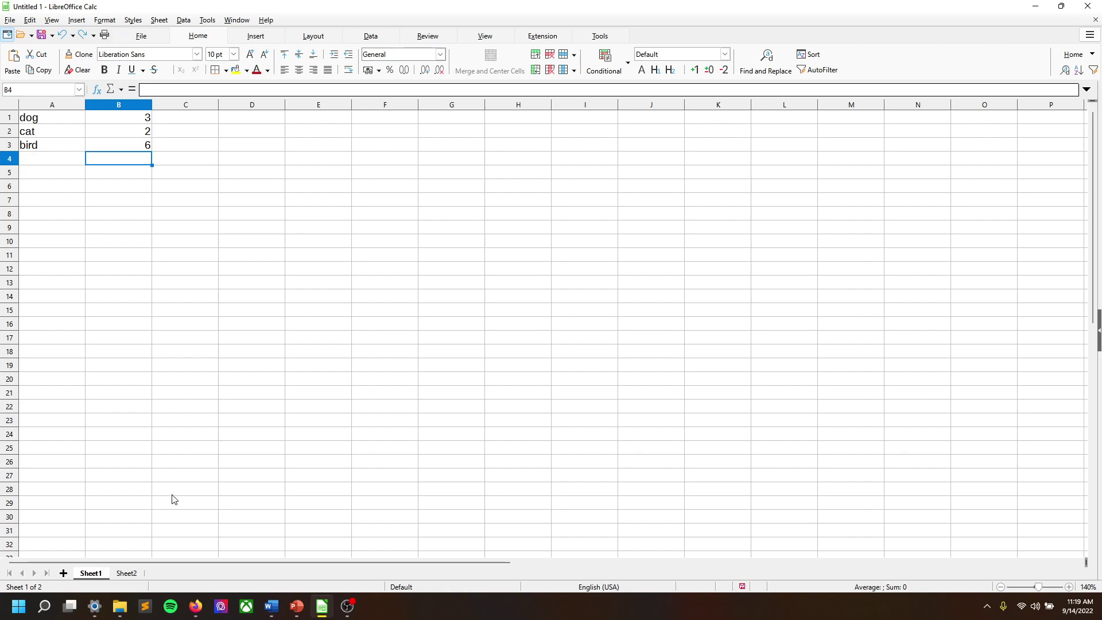
# Rename Sheet1 as "pets"
pyautogui.click(94, 220)
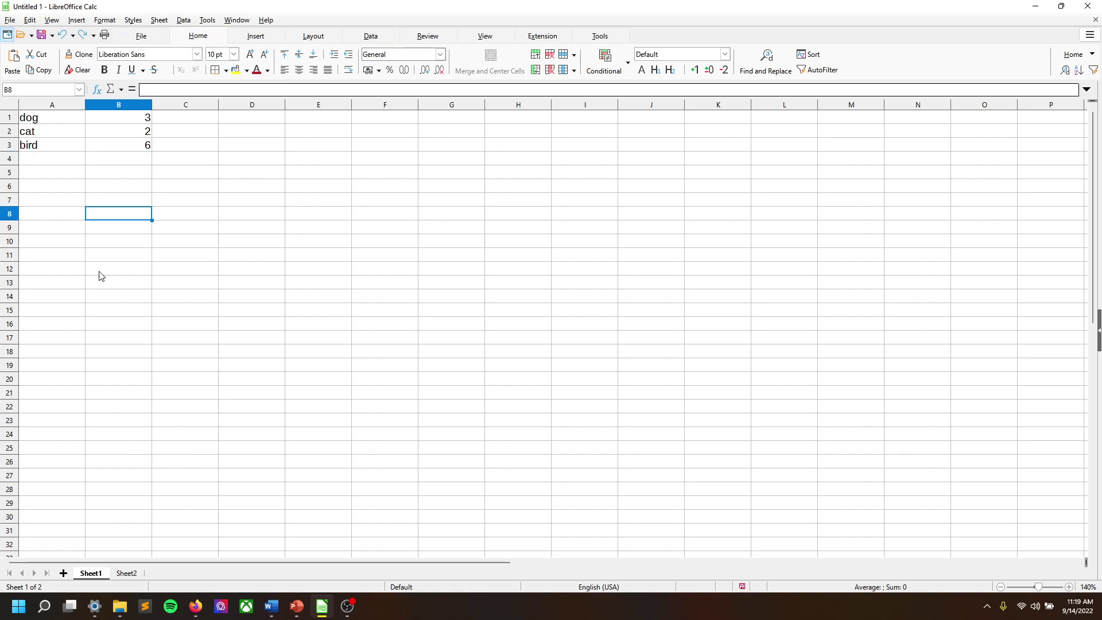
pyautogui.rightClick(102, 574)
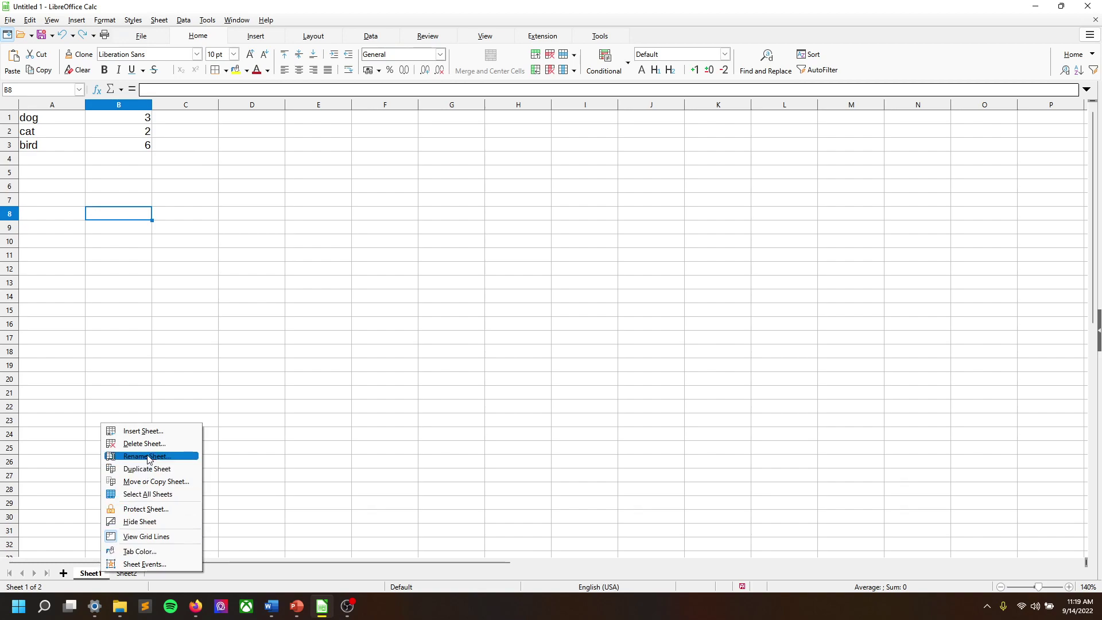
pyautogui.click(148, 457)
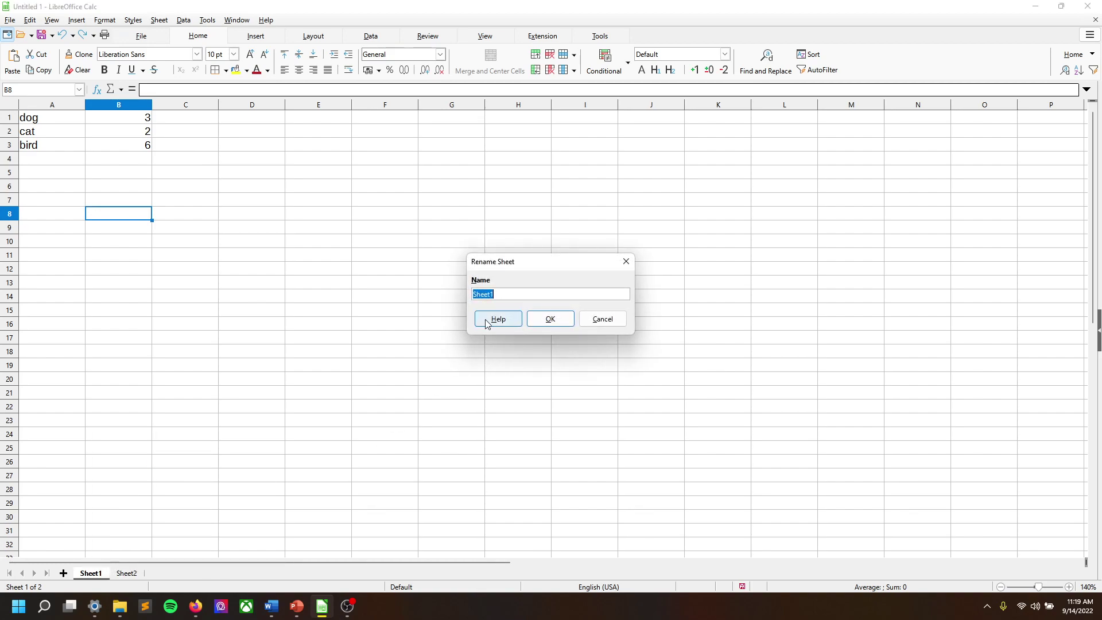
pyautogui.write('pets')
pyautogui.press('Return')
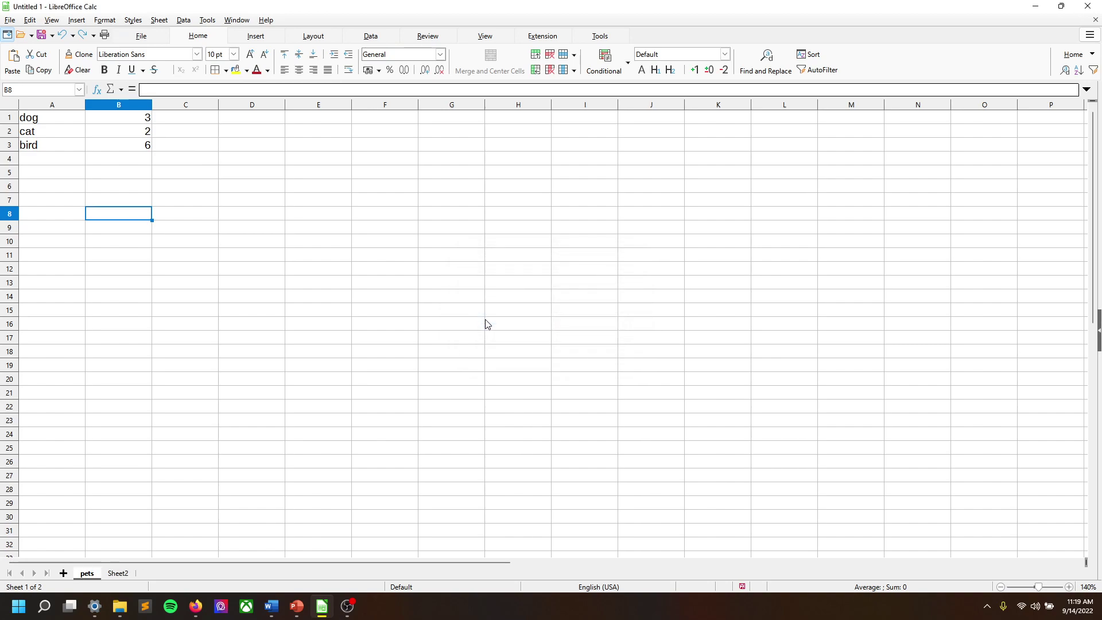
# Rename Sheet2 as "groceries"
pyautogui.rightClick(116, 572)
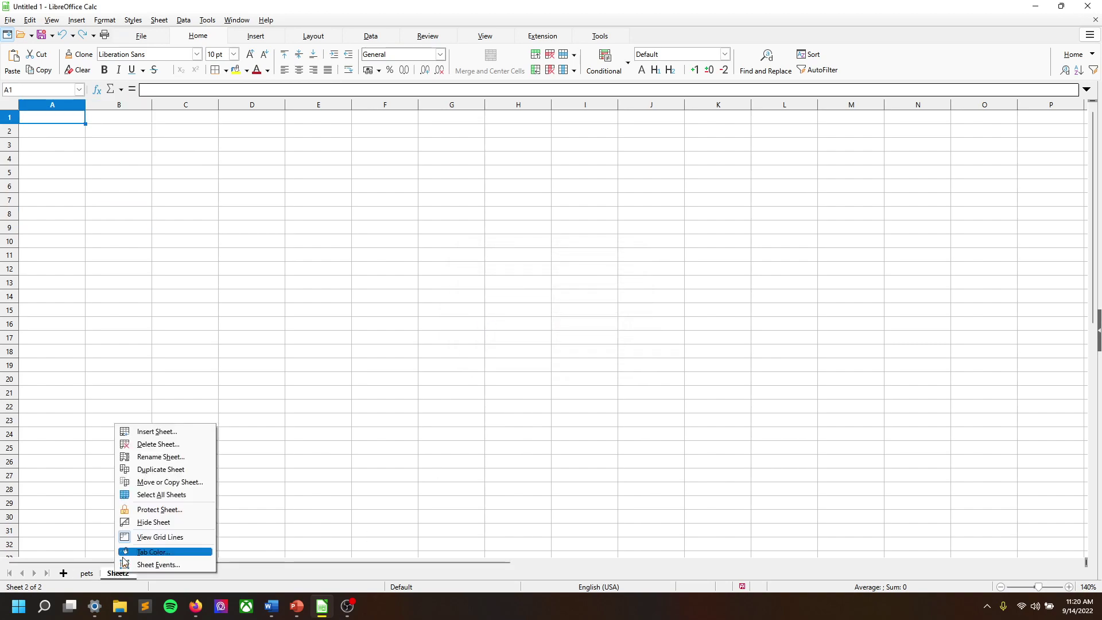
pyautogui.click(163, 460)
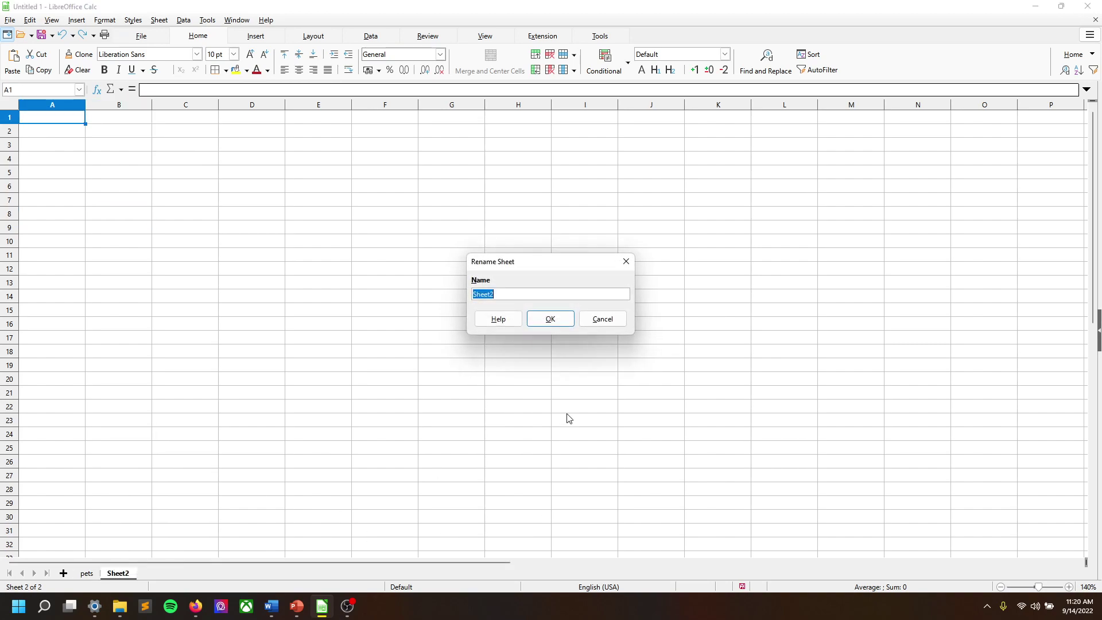
pyautogui.write('groceries')
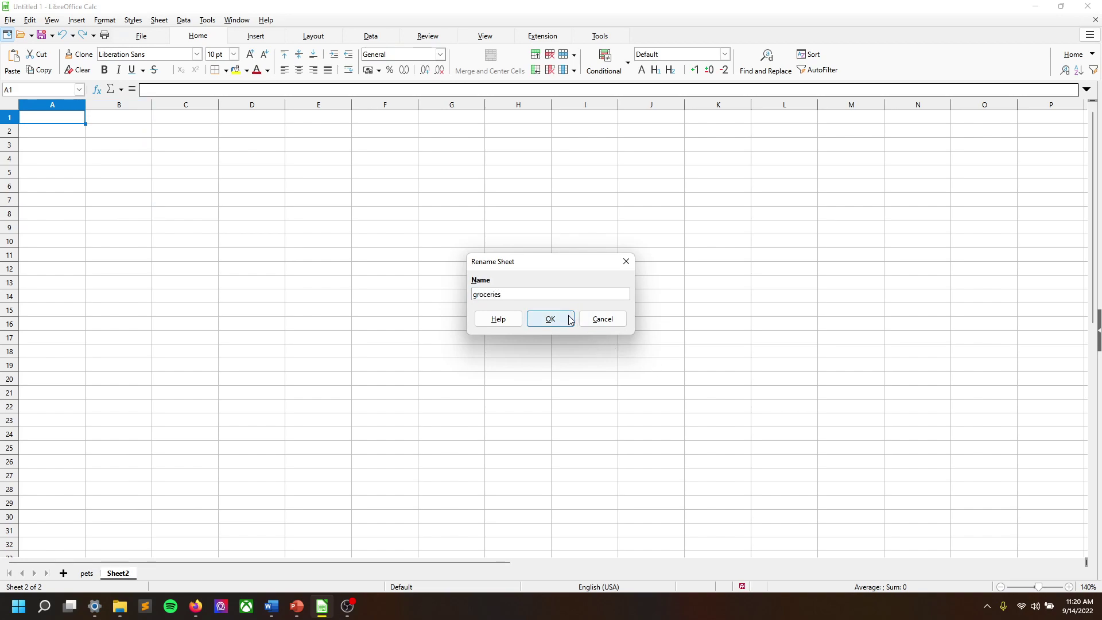
pyautogui.click(570, 320)
pyautogui.click(318, 365)
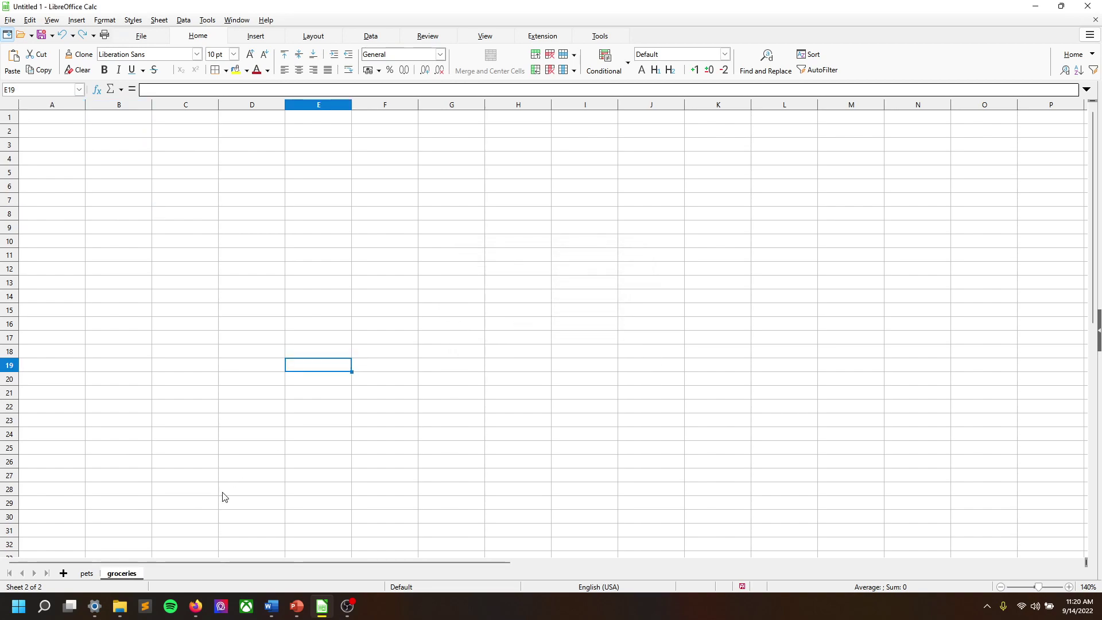
# Move the groceries sheet before the pets sheet within the current document
pyautogui.rightClick(112, 574)
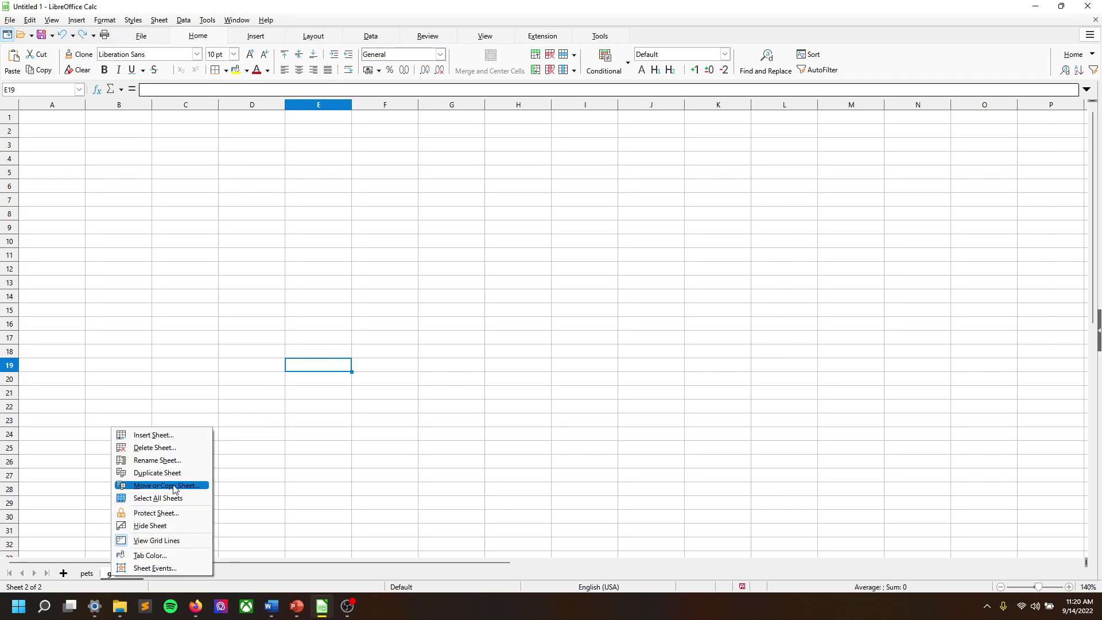
pyautogui.click(170, 486)
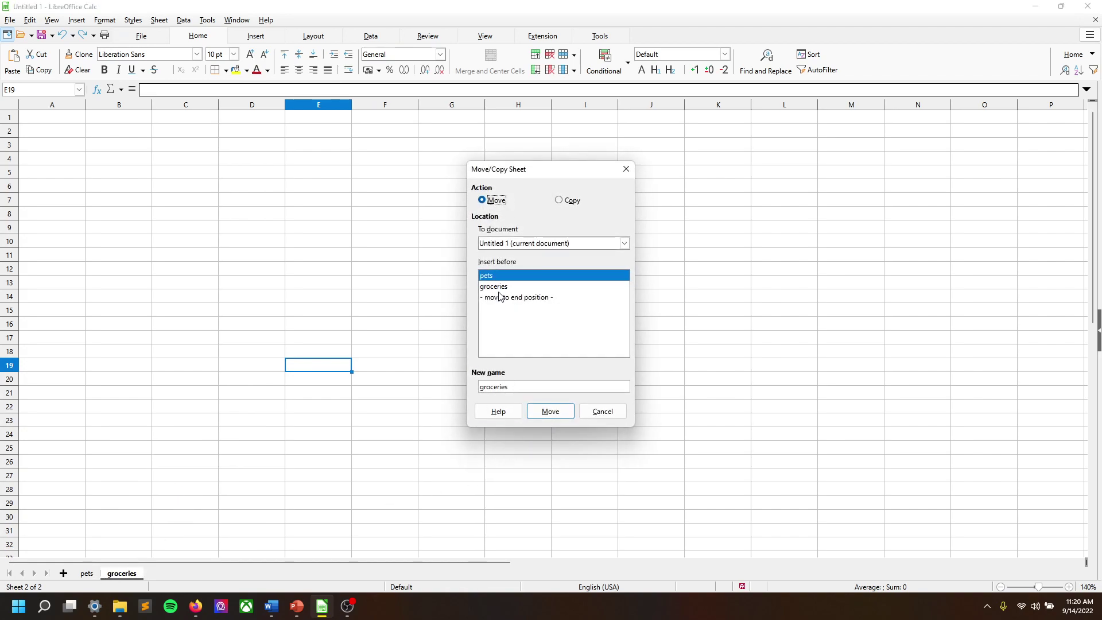
pyautogui.click(564, 414)
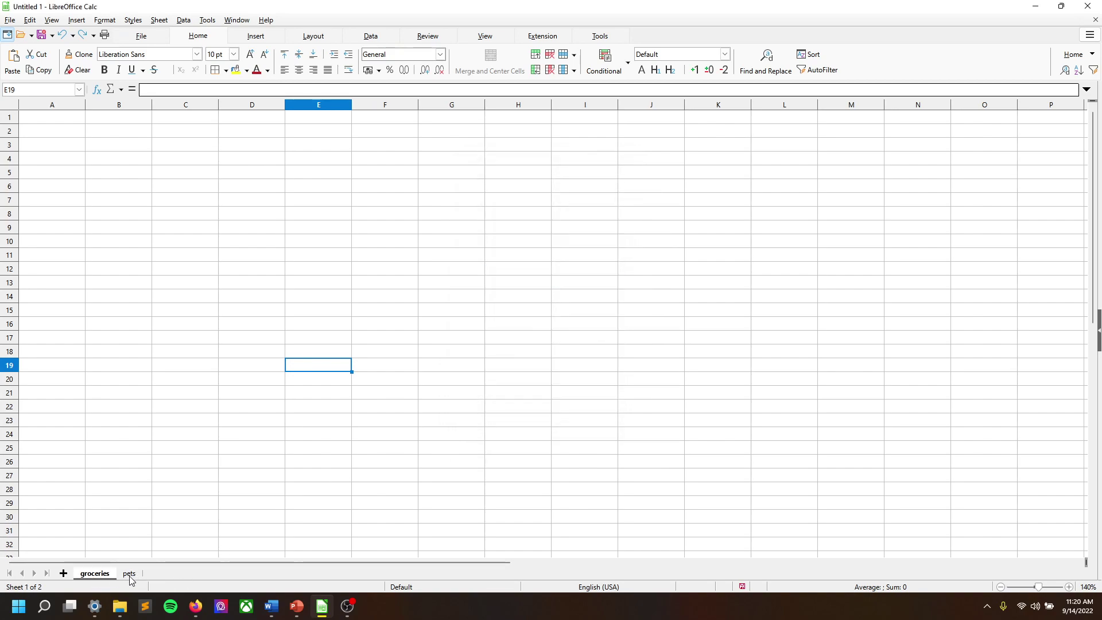
# Move the groceries sheet back after the pets sheet and select cell B4 on the pets sheet
pyautogui.moveTo(96, 576); pyautogui.dragTo(152, 574)
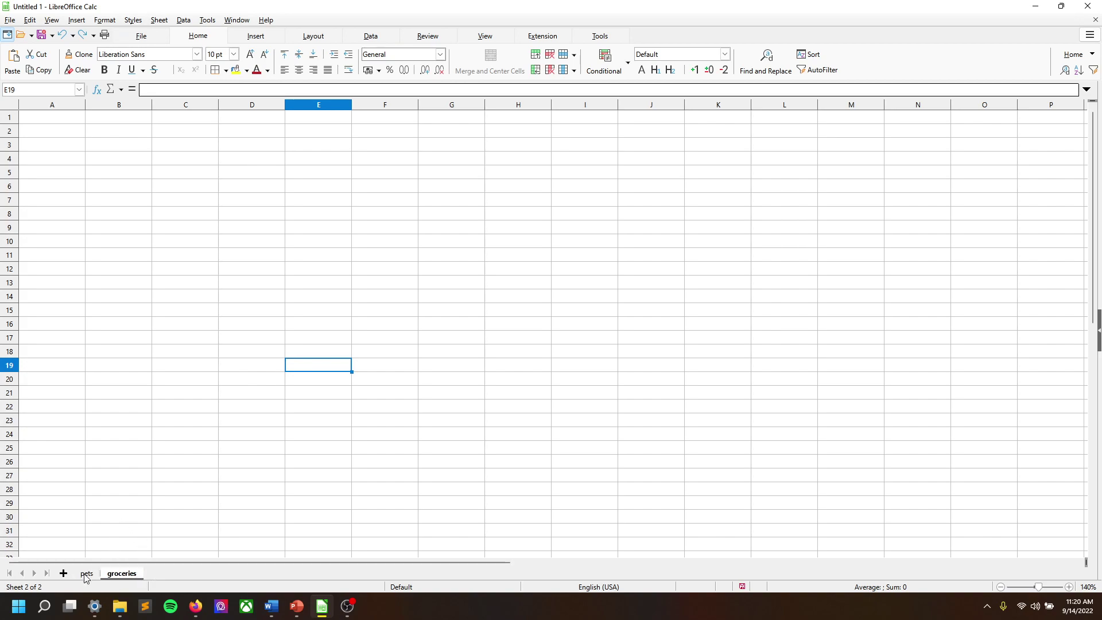
pyautogui.click(85, 574)
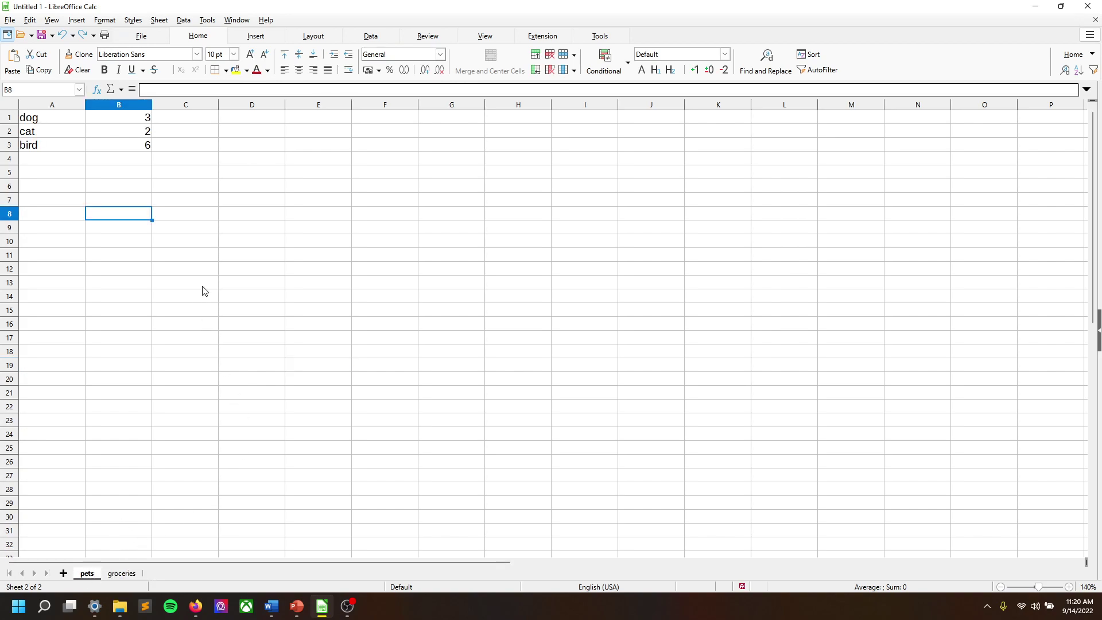
pyautogui.click(149, 157)
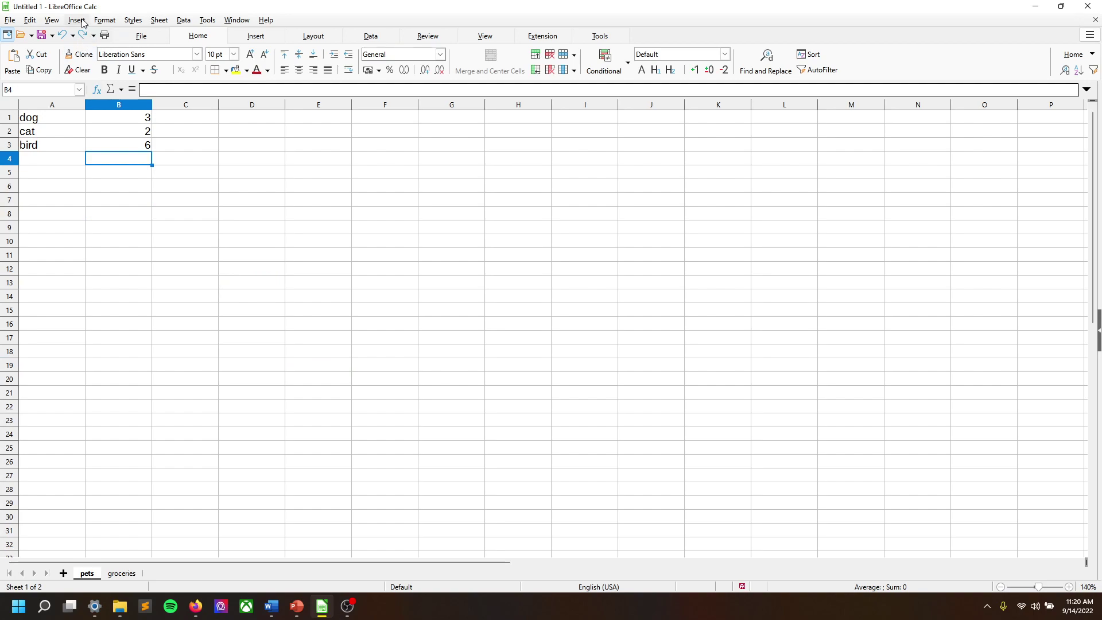
pyautogui.click(10, 21)
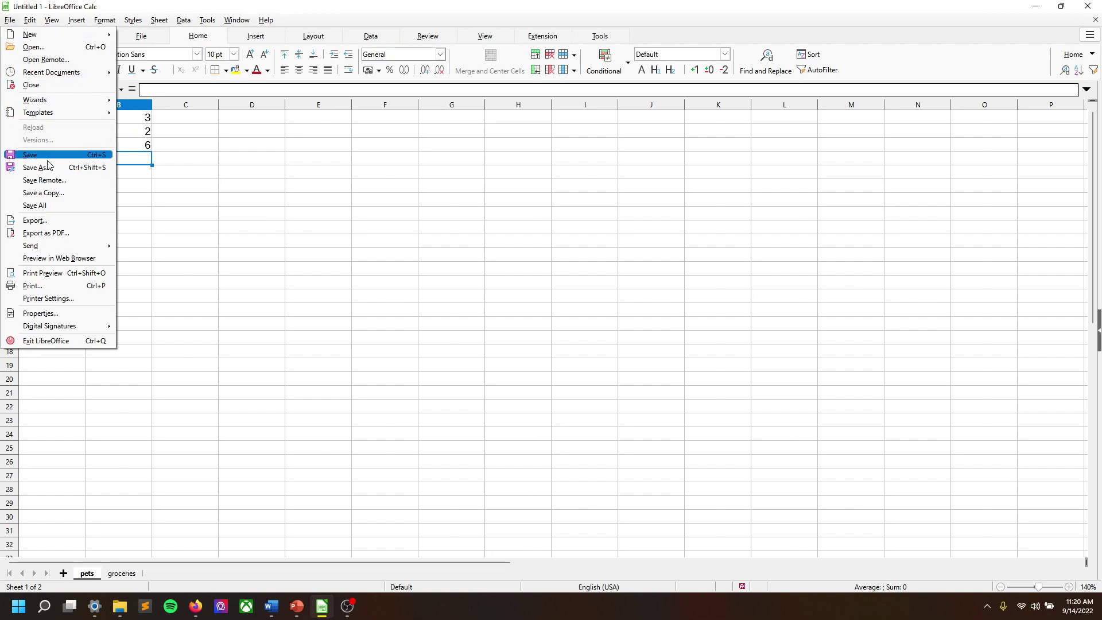
pyautogui.click(231, 230)
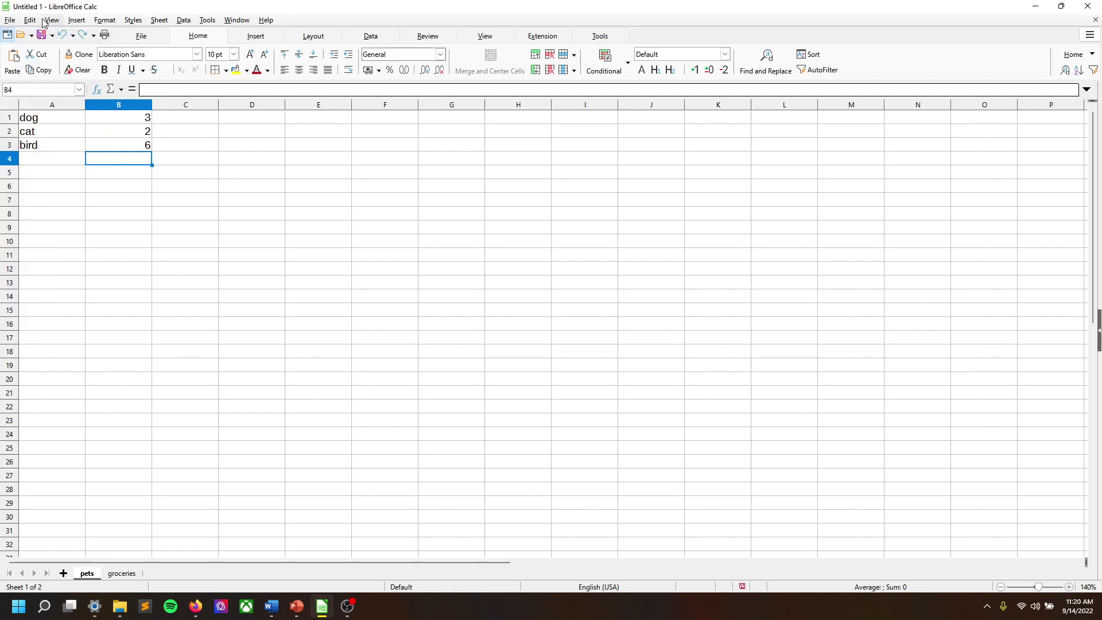
pyautogui.click(378, 187)
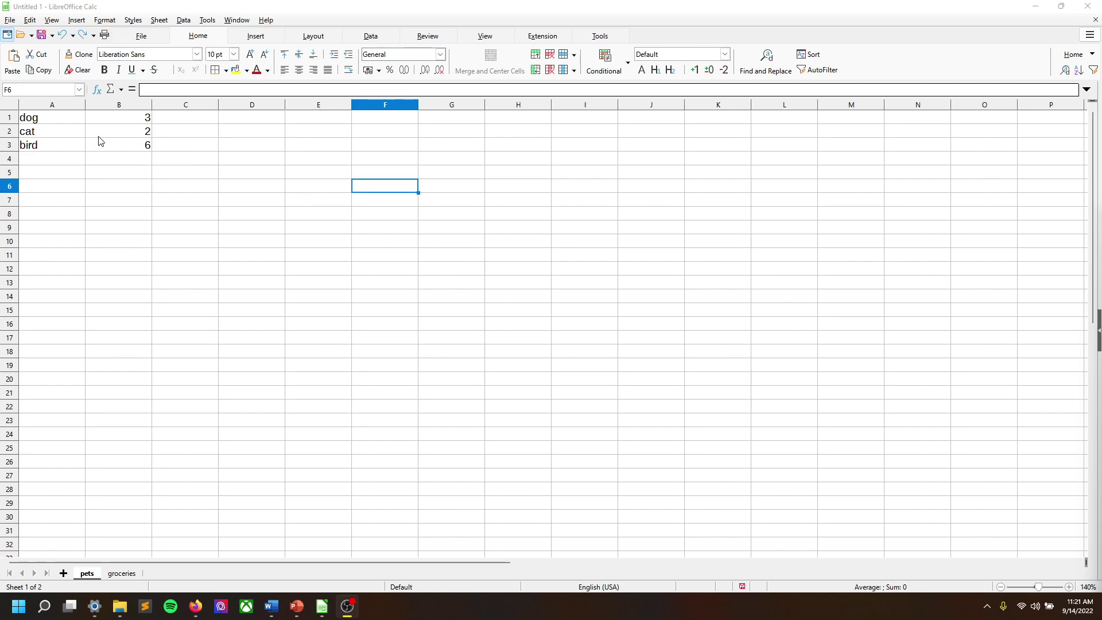
pyautogui.click(71, 131)
pyautogui.click(131, 105)
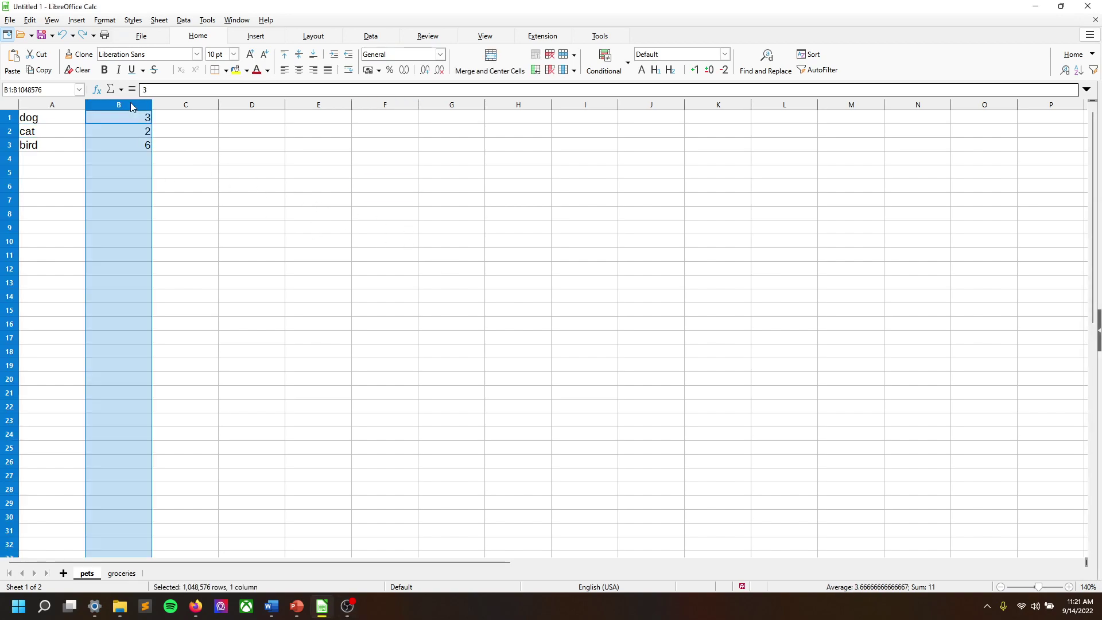
pyautogui.click(61, 147)
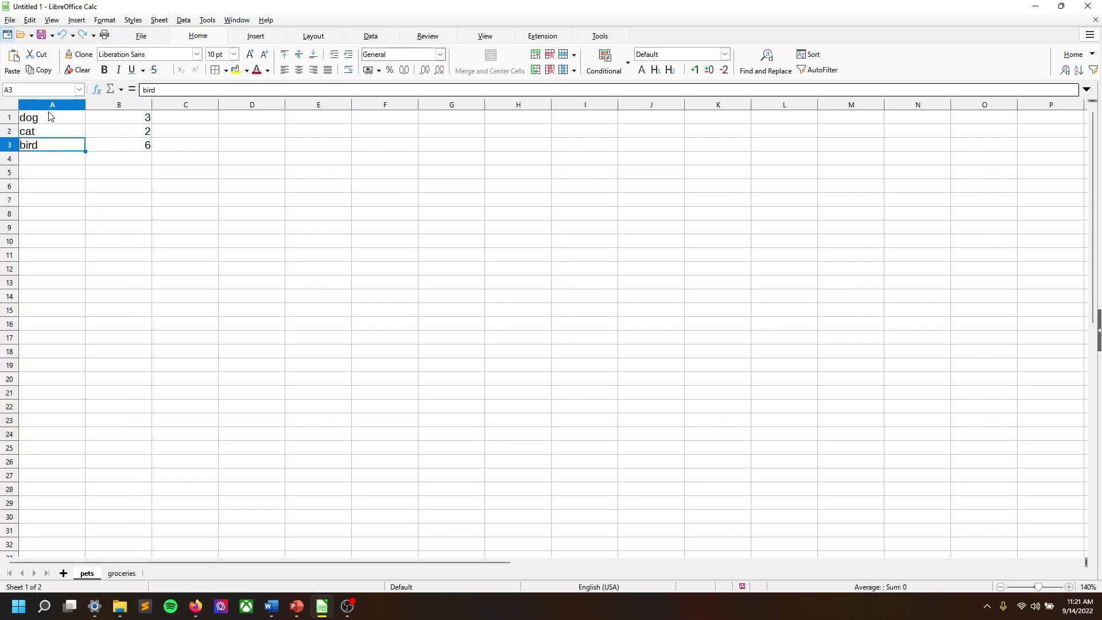
# Delete the contents of the range A1:B3 on the pets sheet and return to cell A1
pyautogui.moveTo(82, 117); pyautogui.dragTo(134, 150)
pyautogui.press('Delete')
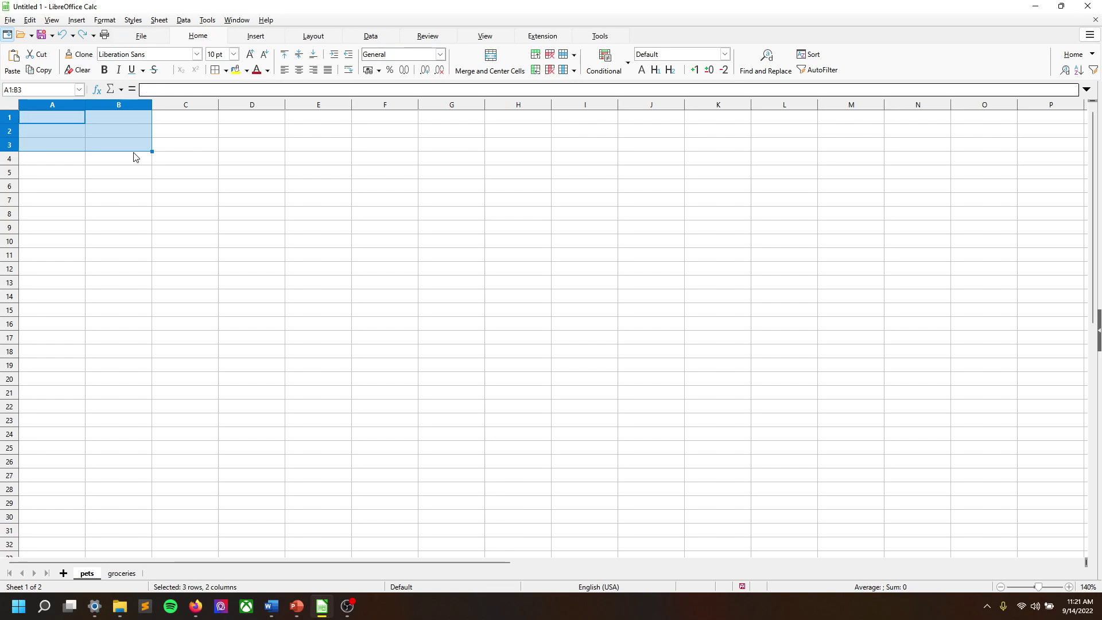
pyautogui.press('Down')
pyautogui.press('Up')
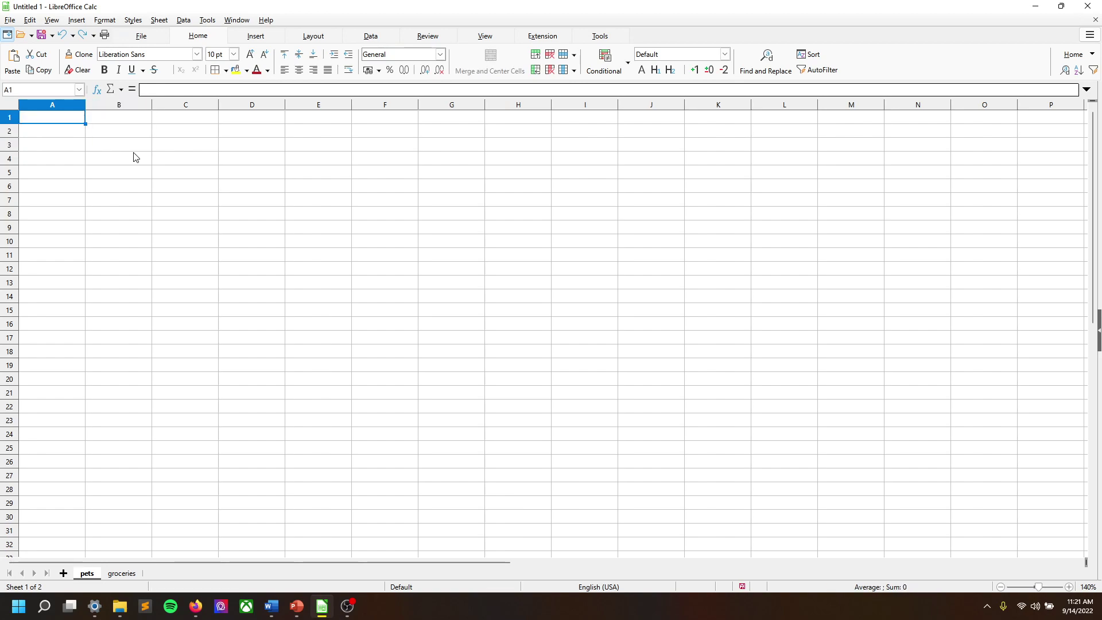
# Enter the headers "Last name", "Assignment 1" and "Assignment 2" in cells A1 to C1 of the pets sheet
pyautogui.write('Last name')
pyautogui.press('Tab')
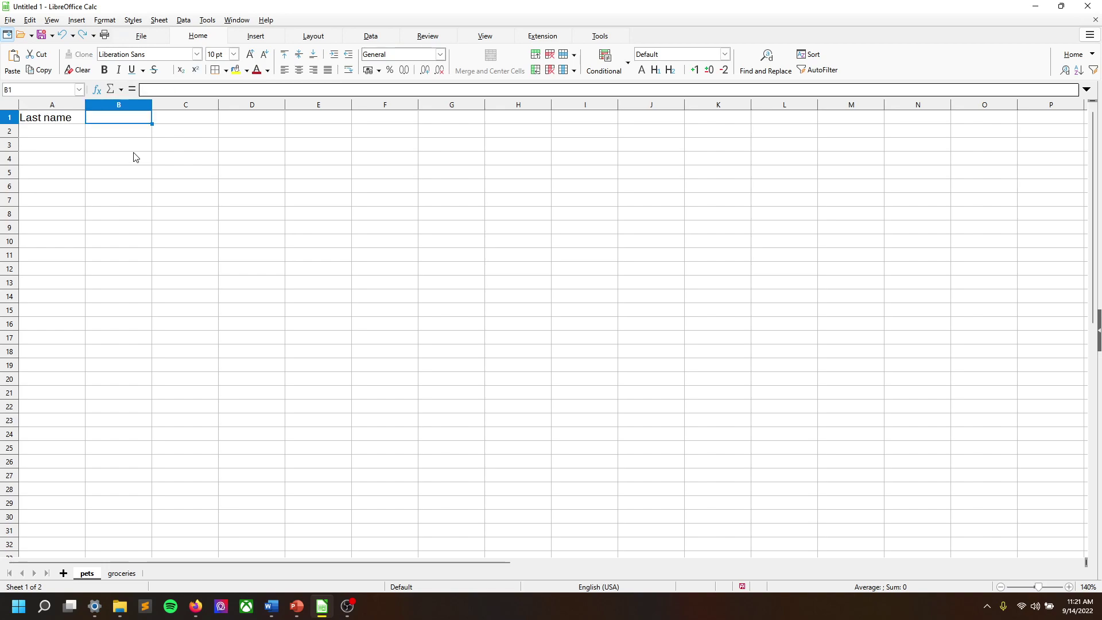
pyautogui.write('assignment 1')
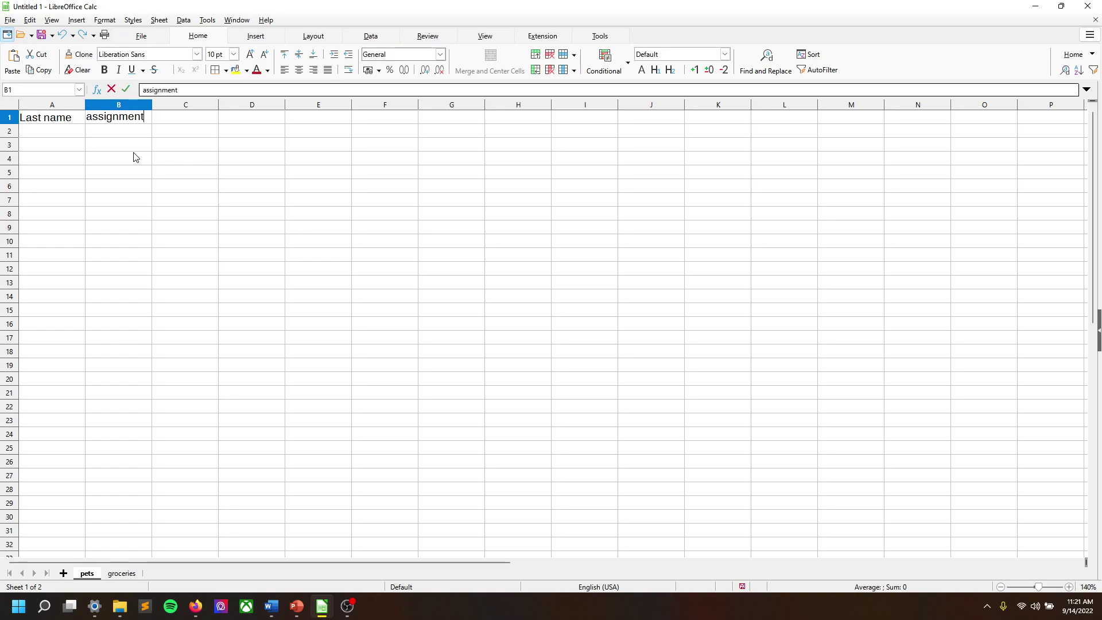
pyautogui.press('Tab')
pyautogui.write('assignment 2')
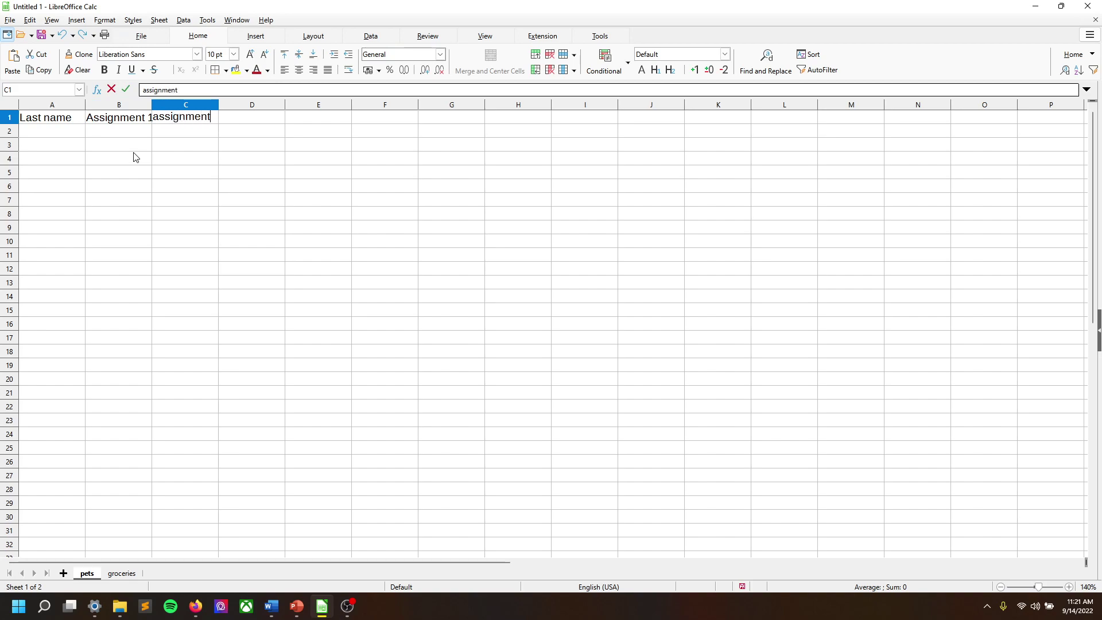
pyautogui.press('Return')
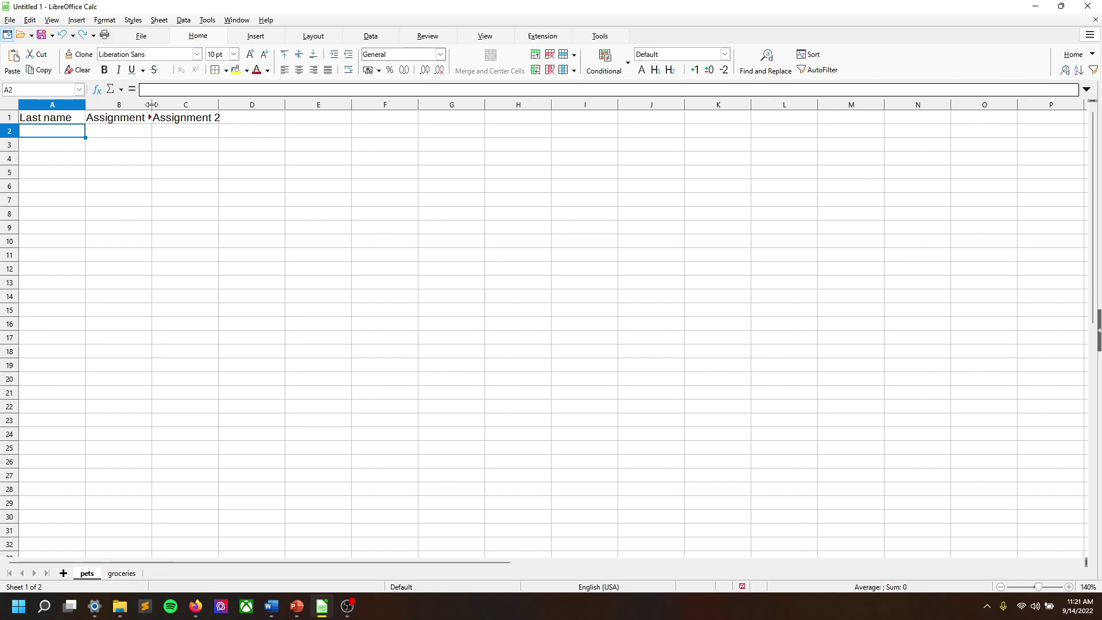
# Widen columns B and C slightly so both assignment headers fit within their cells
pyautogui.moveTo(150, 106); pyautogui.dragTo(163, 105)
pyautogui.moveTo(231, 105); pyautogui.dragTo(241, 105)
pyautogui.click(203, 202)
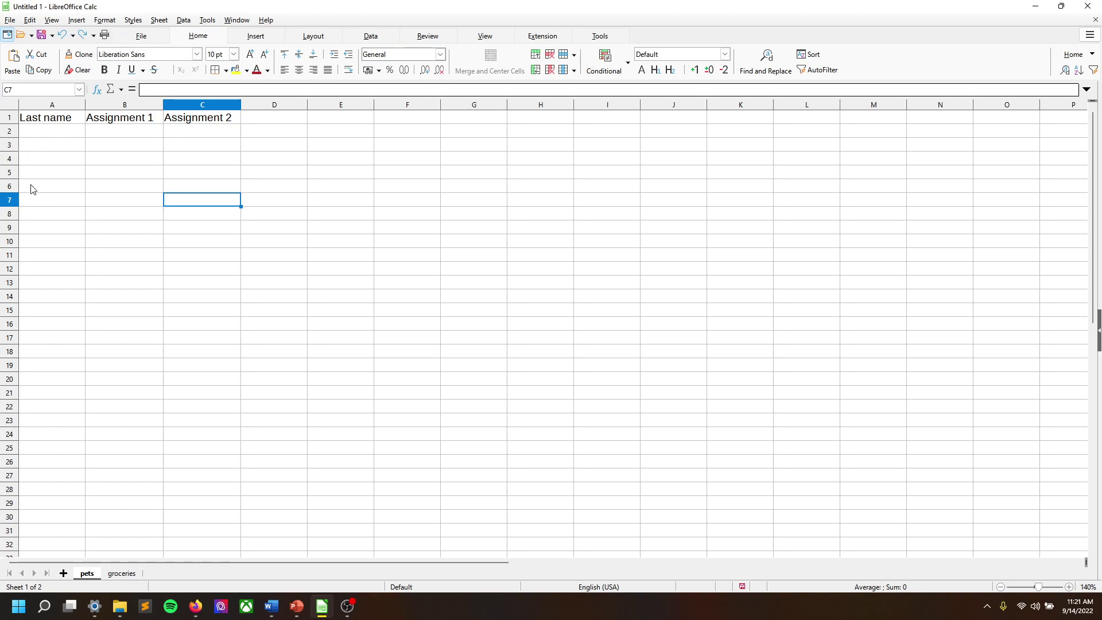
# Insert an empty column before the "Last name" column, and undo the insertion
pyautogui.click(63, 145)
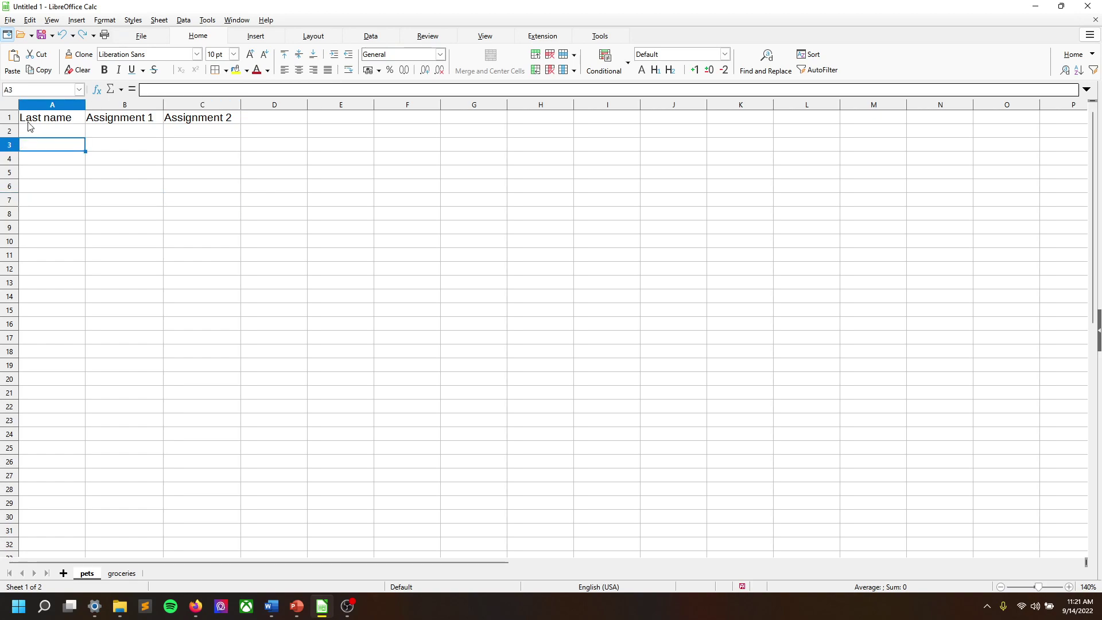
pyautogui.rightClick(60, 109)
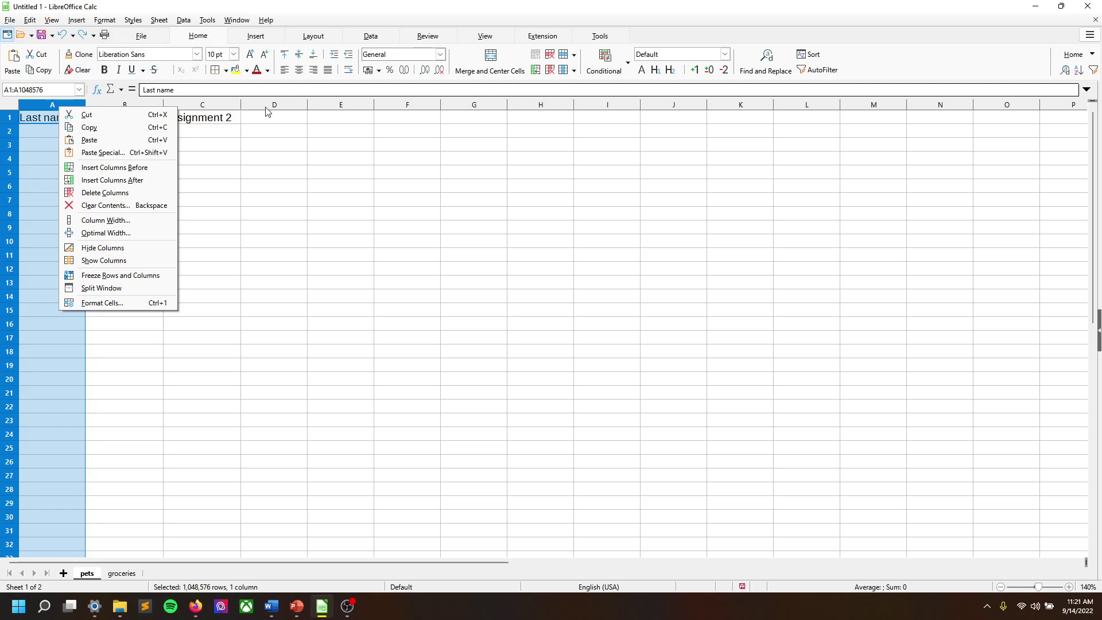
pyautogui.click(126, 168)
pyautogui.click(387, 199)
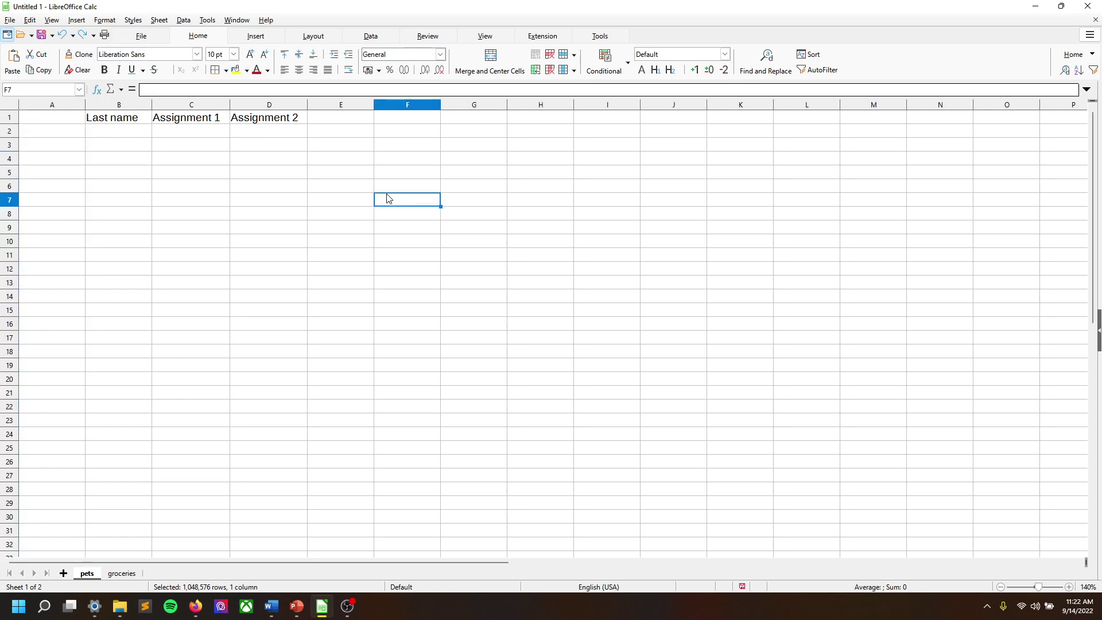
pyautogui.hotkey('ctrl', 'z')
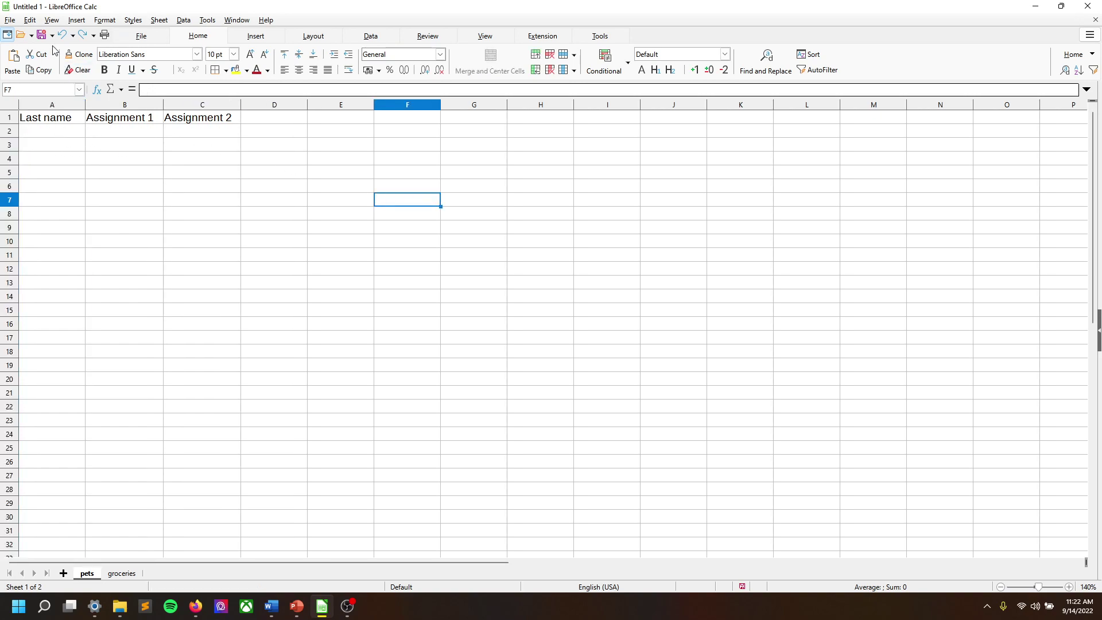
# Insert a column before the "Last name" column and enter the header "First name" in A1
pyautogui.click(61, 106)
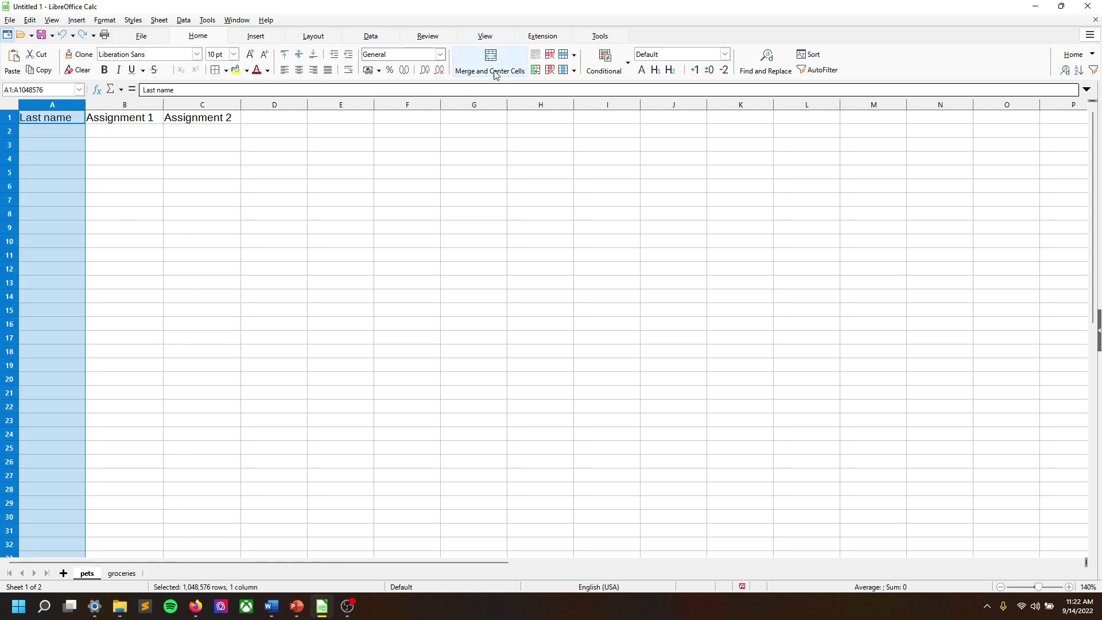
pyautogui.click(51, 133)
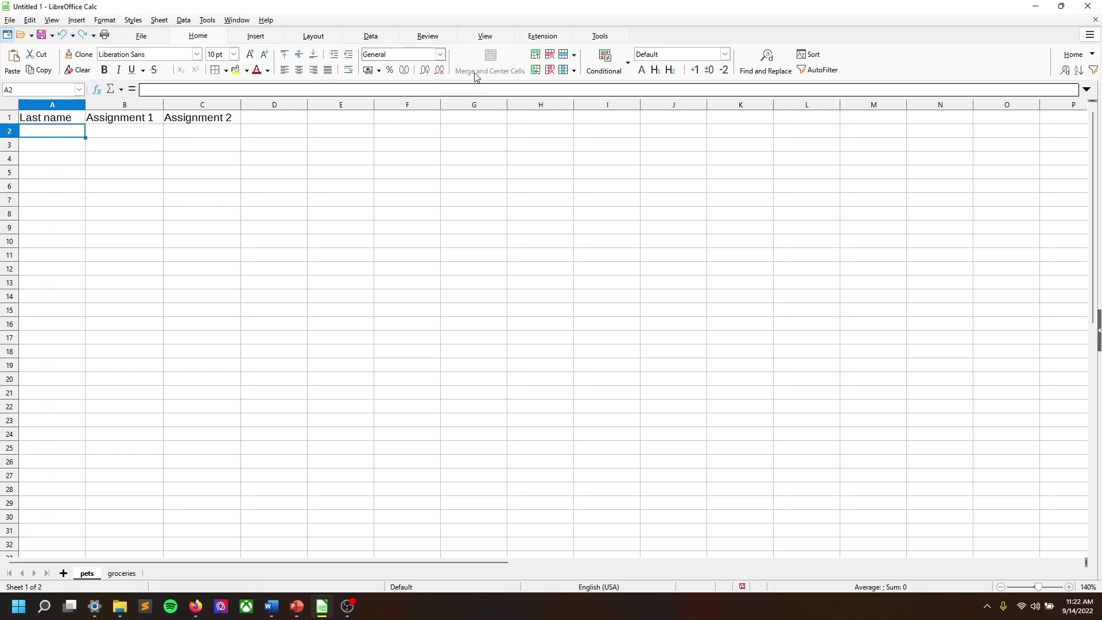
pyautogui.click(534, 72)
pyautogui.click(72, 119)
pyautogui.write('F')
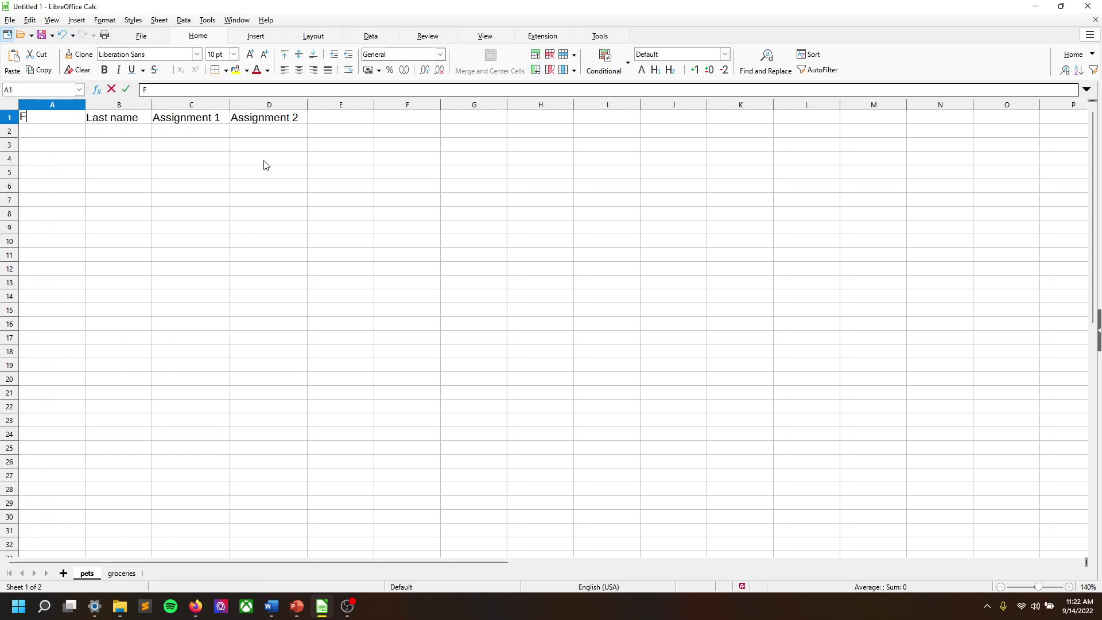
pyautogui.write('irst name')
pyautogui.press('Return')
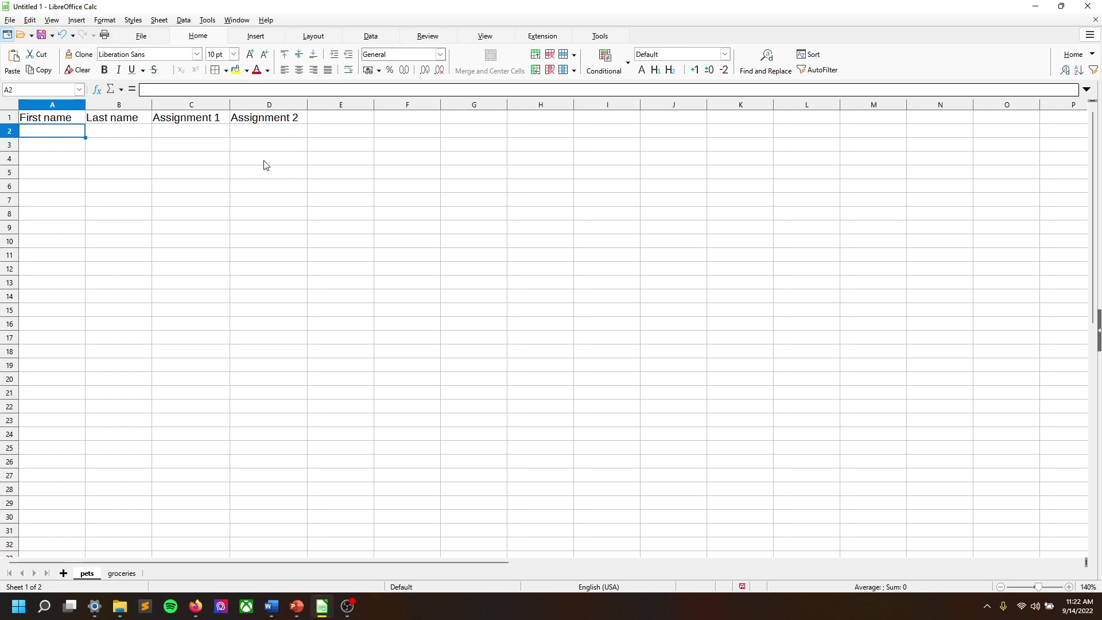
# Fill row 2 with the student's first name, last name and the assignment scores 59 and 96
pyautogui.write('Kevin')
pyautogui.press('Tab')
pyautogui.write('Walters')
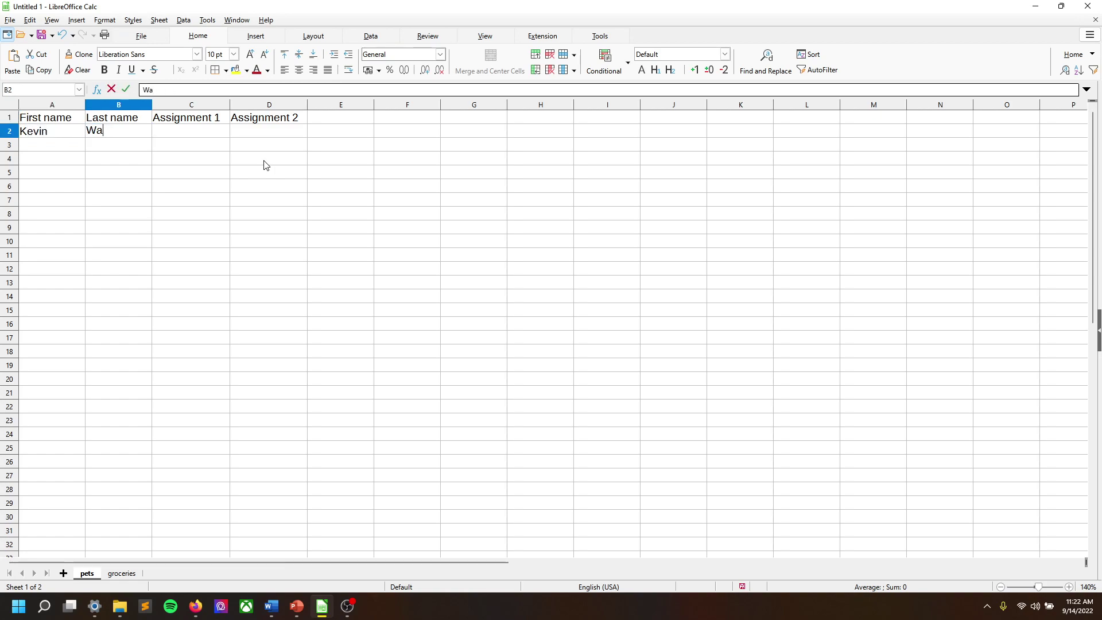
pyautogui.press('Tab')
pyautogui.write('59')
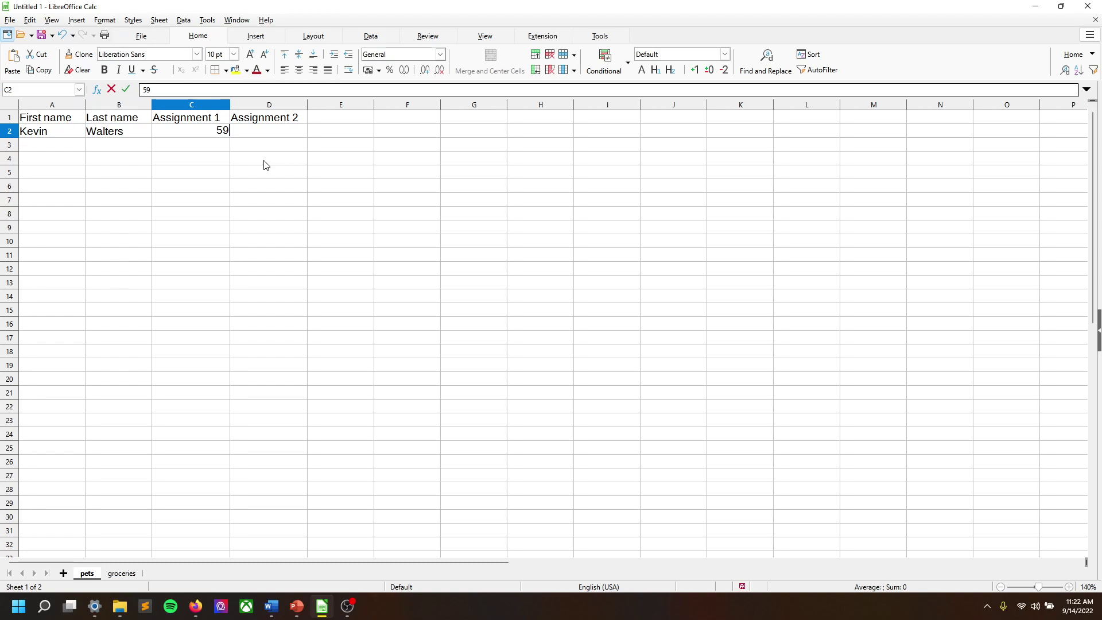
pyautogui.press('Tab')
pyautogui.write('96')
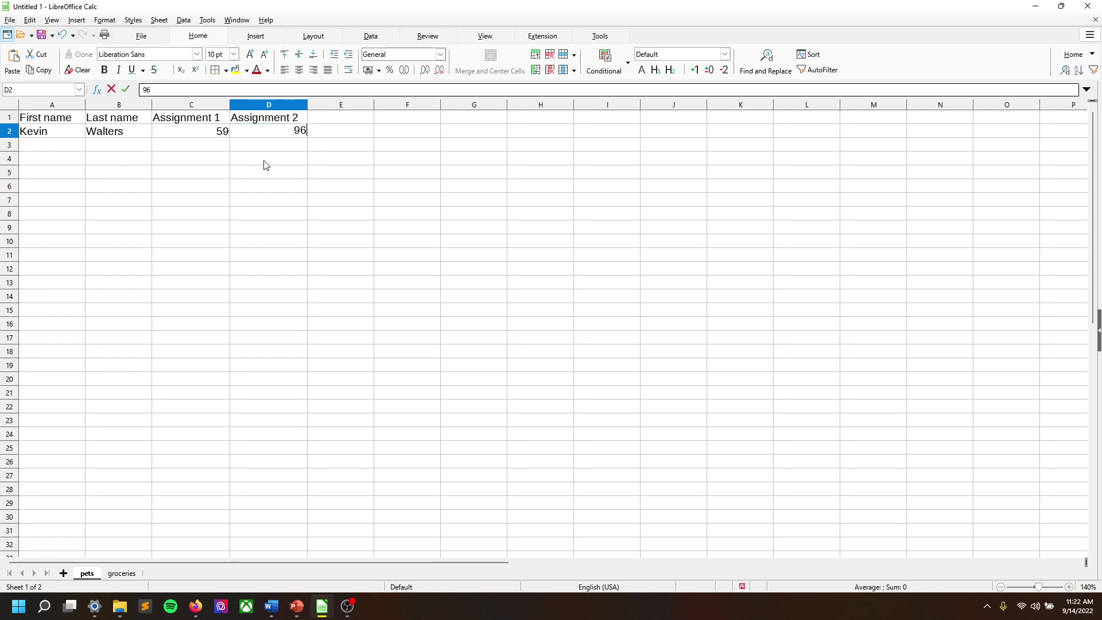
pyautogui.press('Return')
# Insert an empty row above the student's data in row 2
pyautogui.click(160, 181)
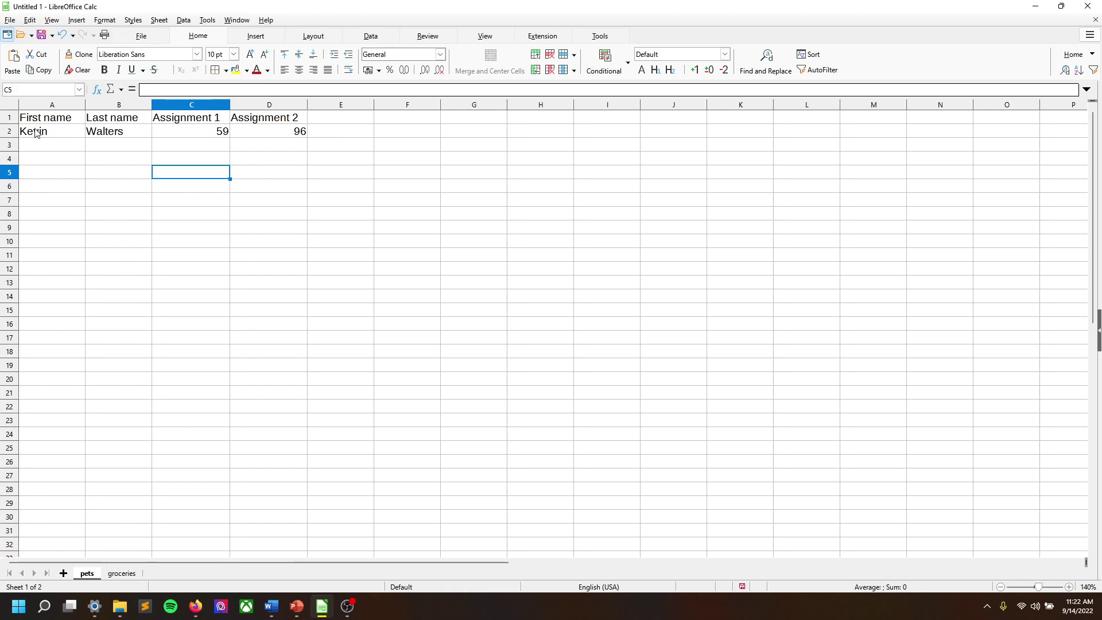
pyautogui.click(8, 133)
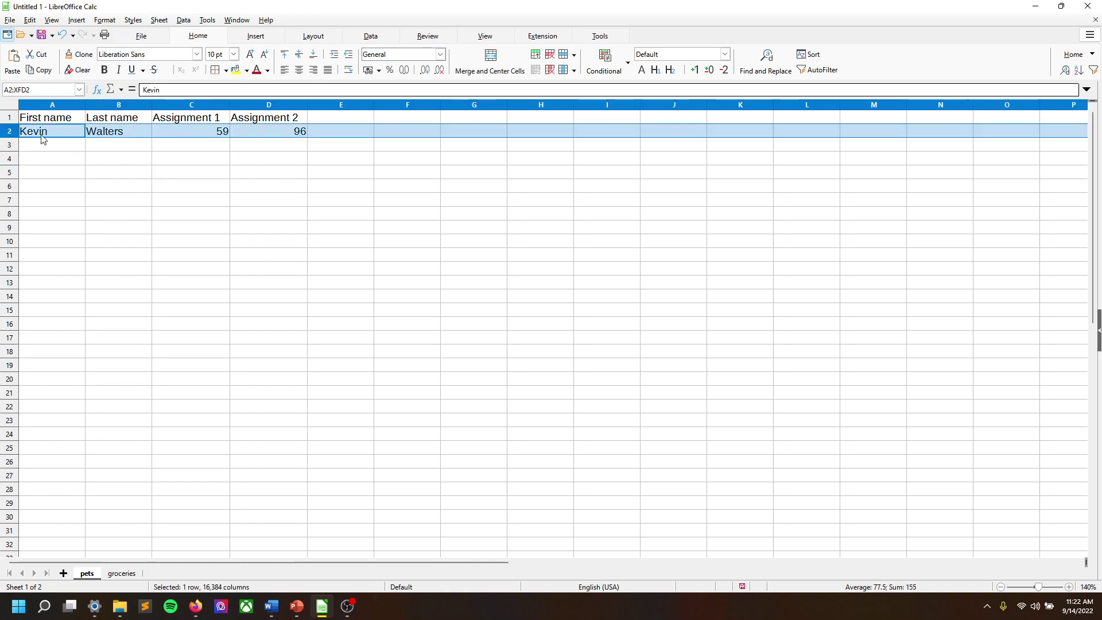
pyautogui.rightClick(8, 132)
pyautogui.click(42, 195)
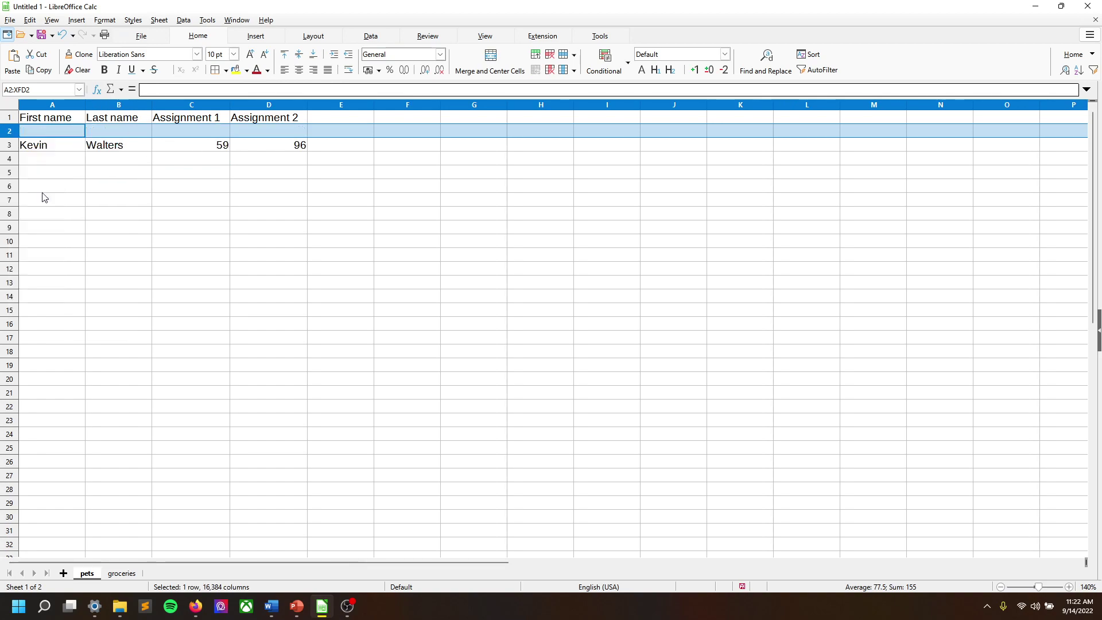
pyautogui.click(241, 186)
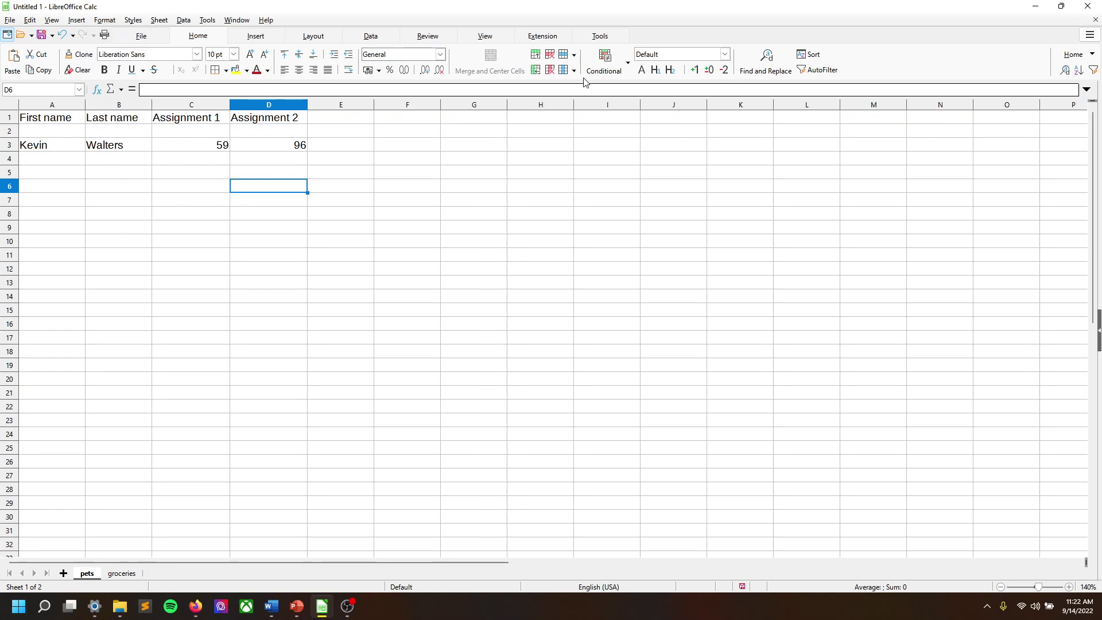
# Try the Kristen ITC font at 48 pt on the headers in A1:D1, and undo both font changes
pyautogui.moveTo(44, 119); pyautogui.dragTo(241, 114)
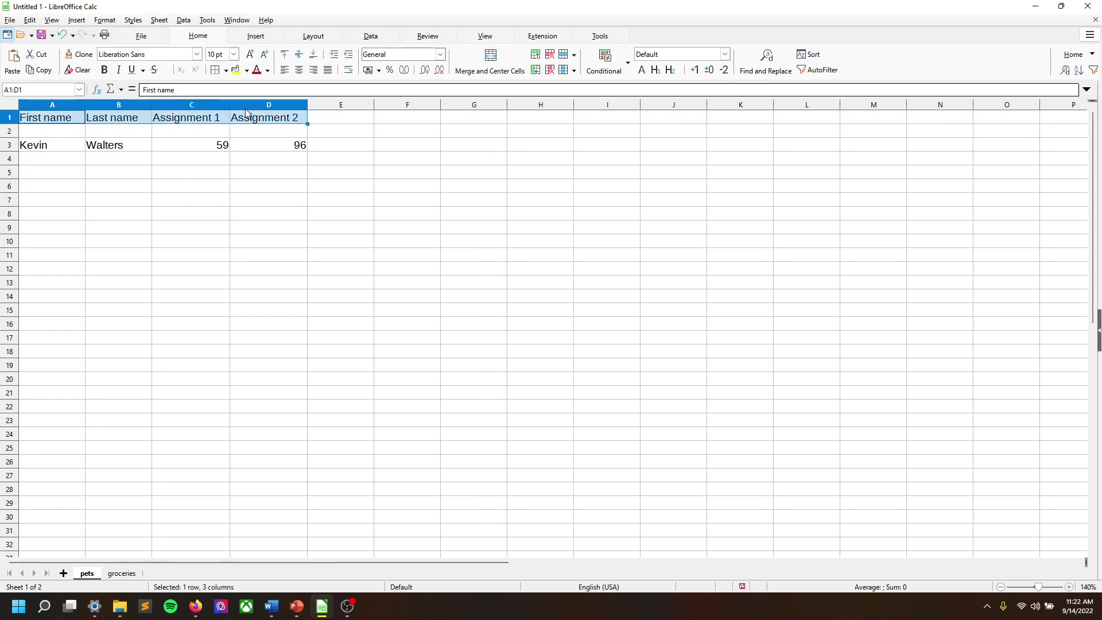
pyautogui.click(197, 54)
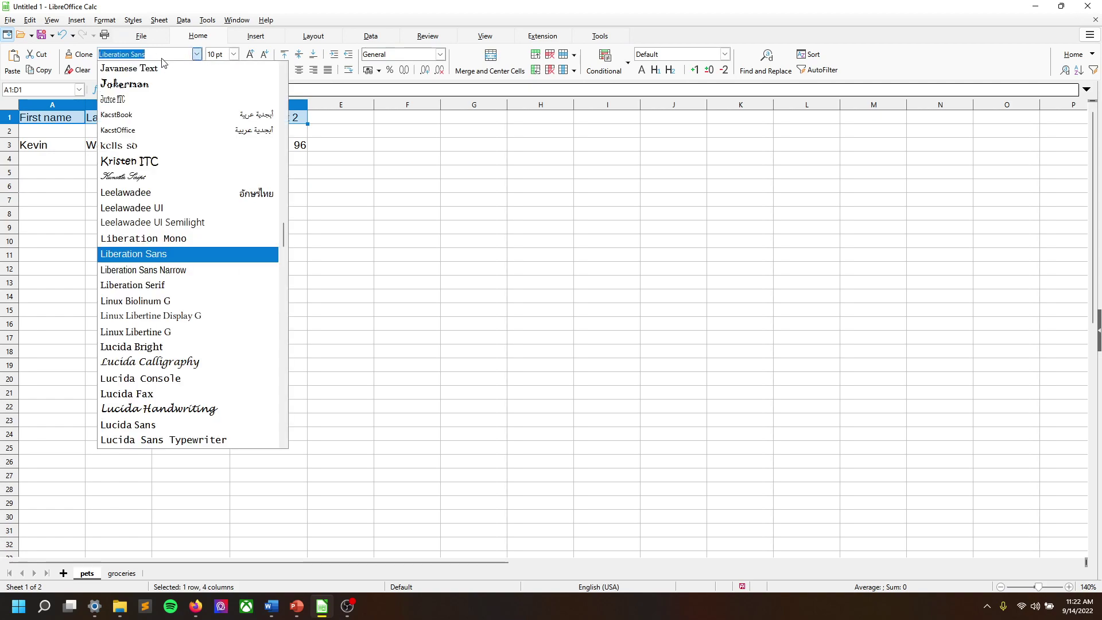
pyautogui.click(138, 161)
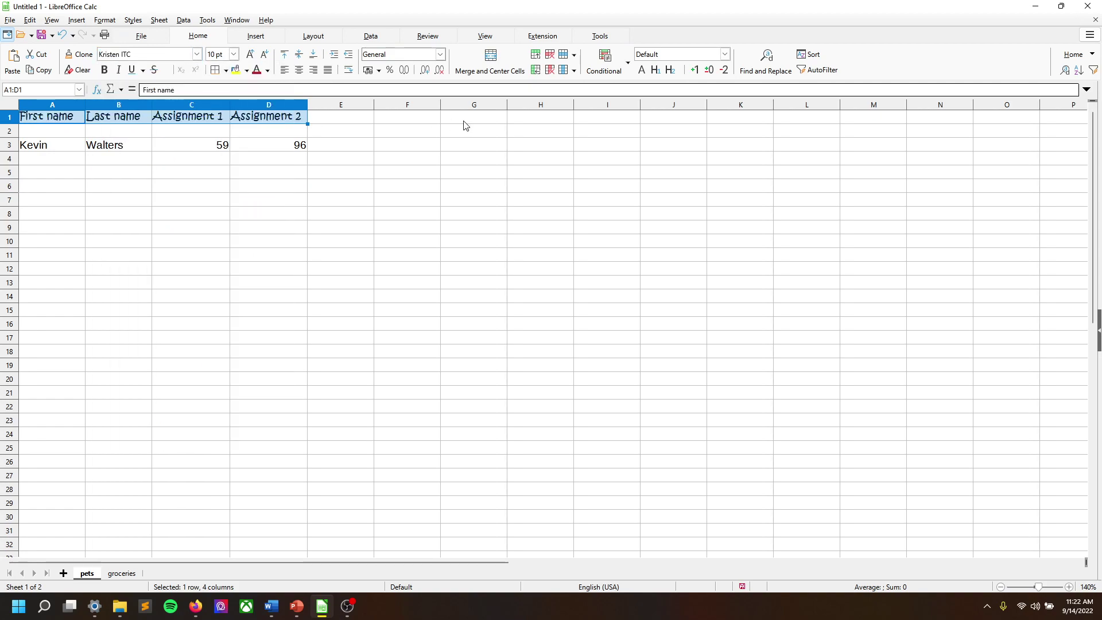
pyautogui.click(234, 54)
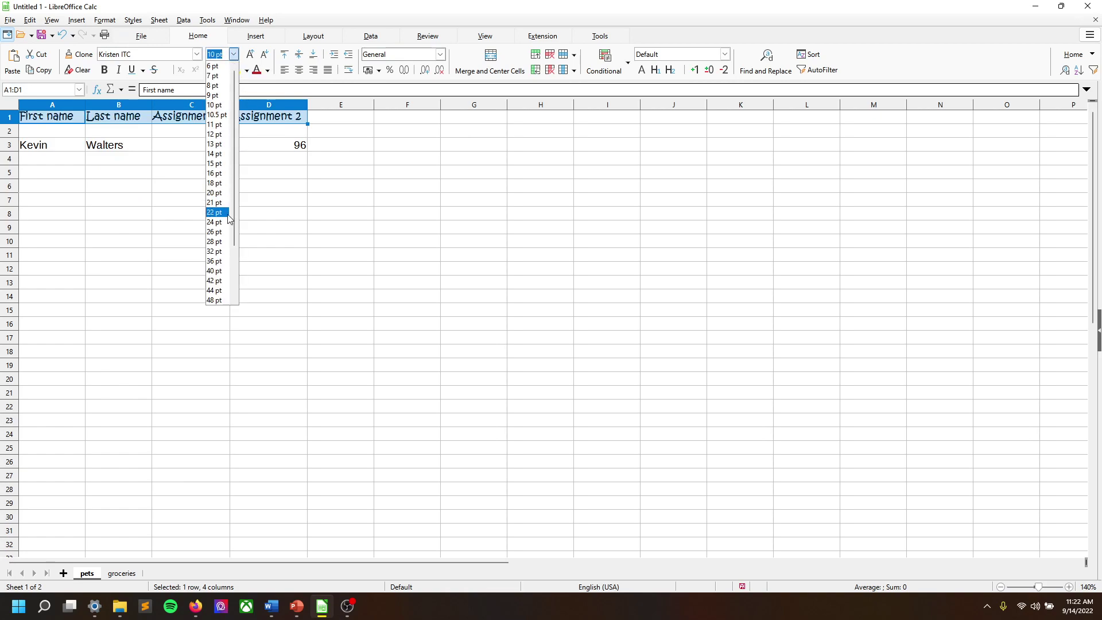
pyautogui.click(214, 299)
pyautogui.click(342, 220)
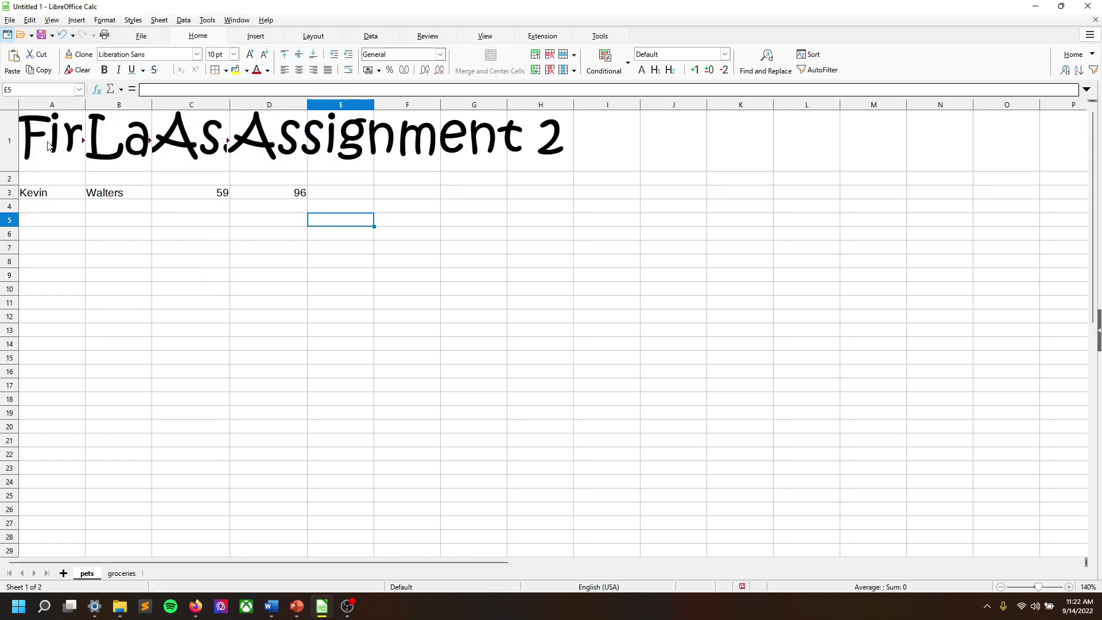
pyautogui.click(71, 149)
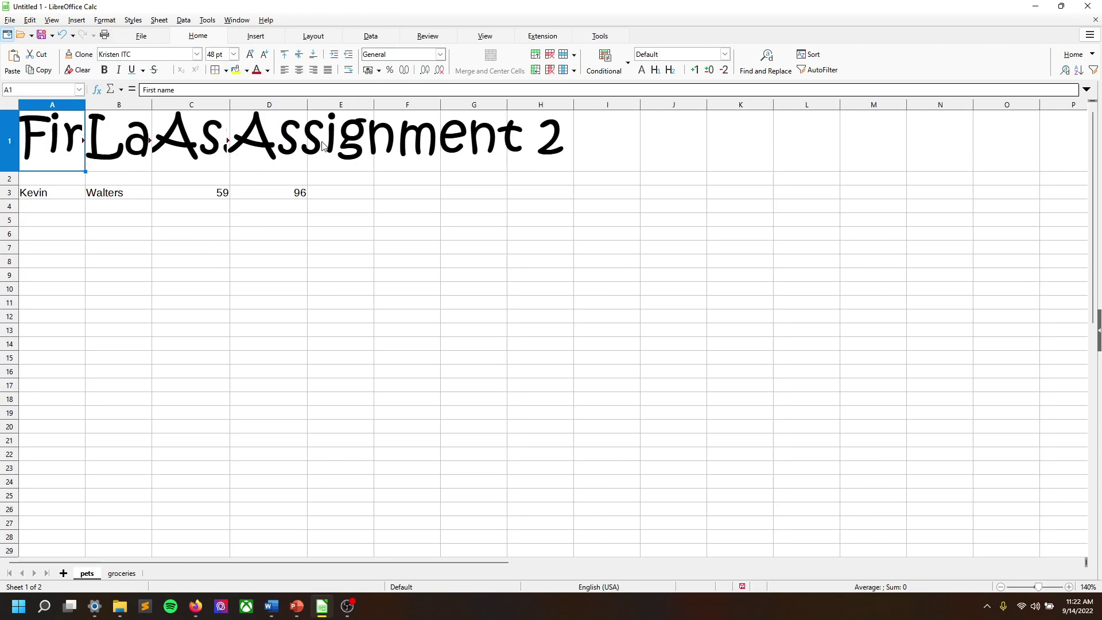
pyautogui.hotkey('ctrl', 'z')
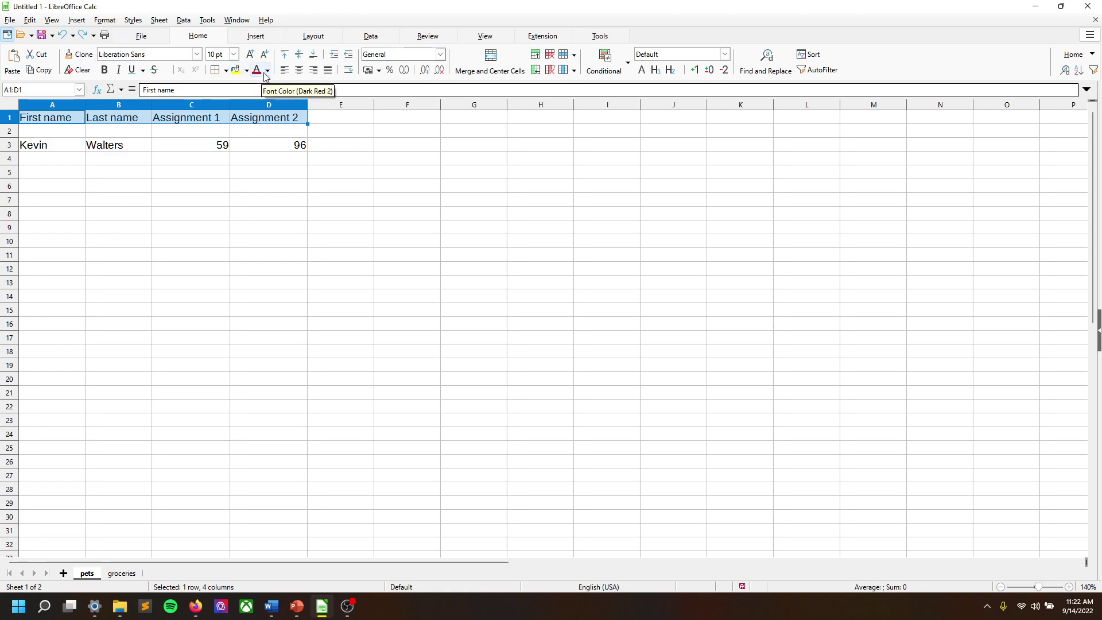
# Give the header cells A1:D1 a black background and yellow text
pyautogui.click(246, 70)
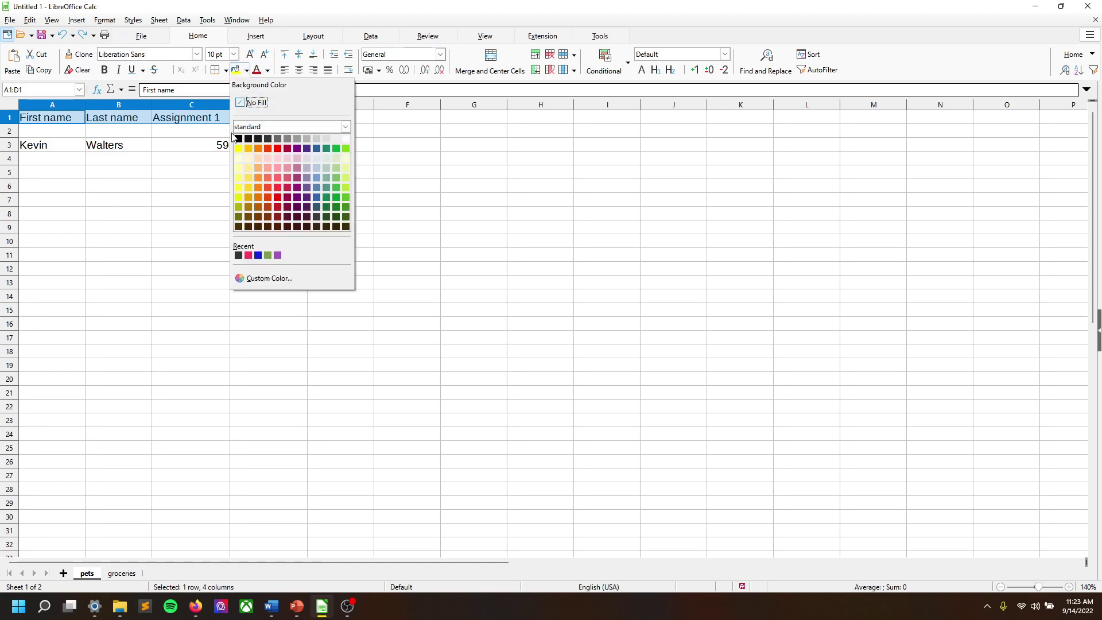
pyautogui.click(240, 140)
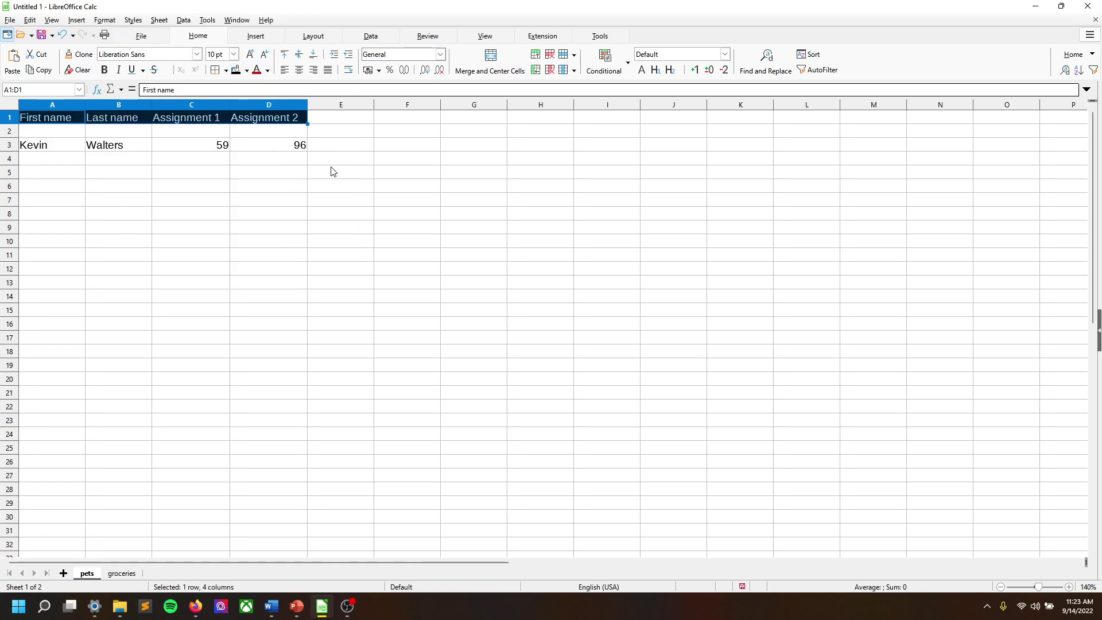
pyautogui.click(279, 162)
pyautogui.moveTo(55, 119); pyautogui.dragTo(237, 117)
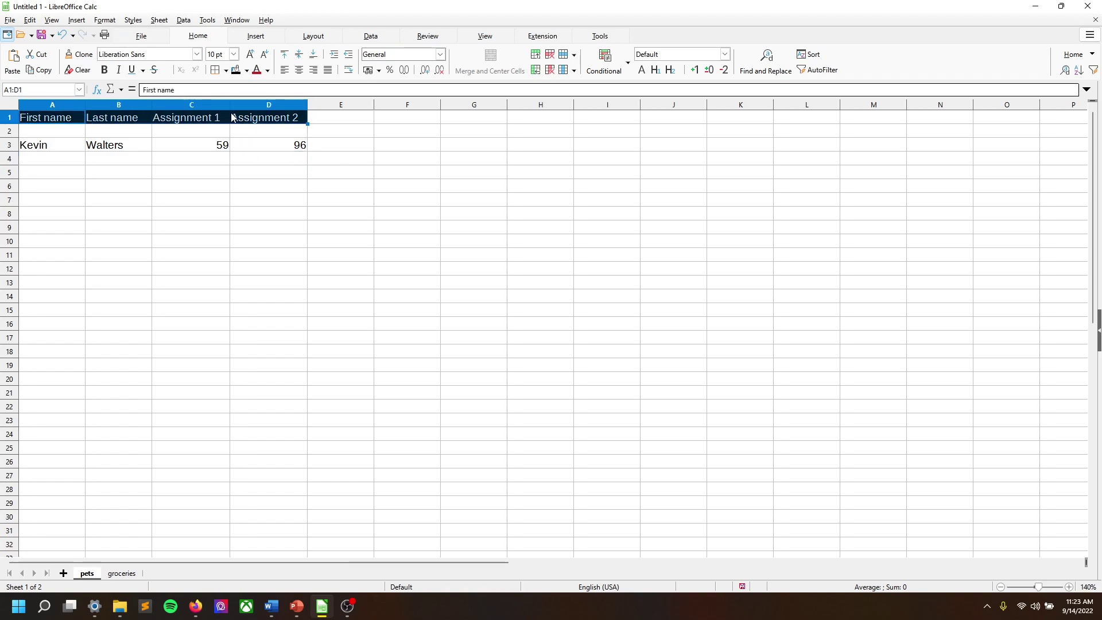
pyautogui.click(268, 71)
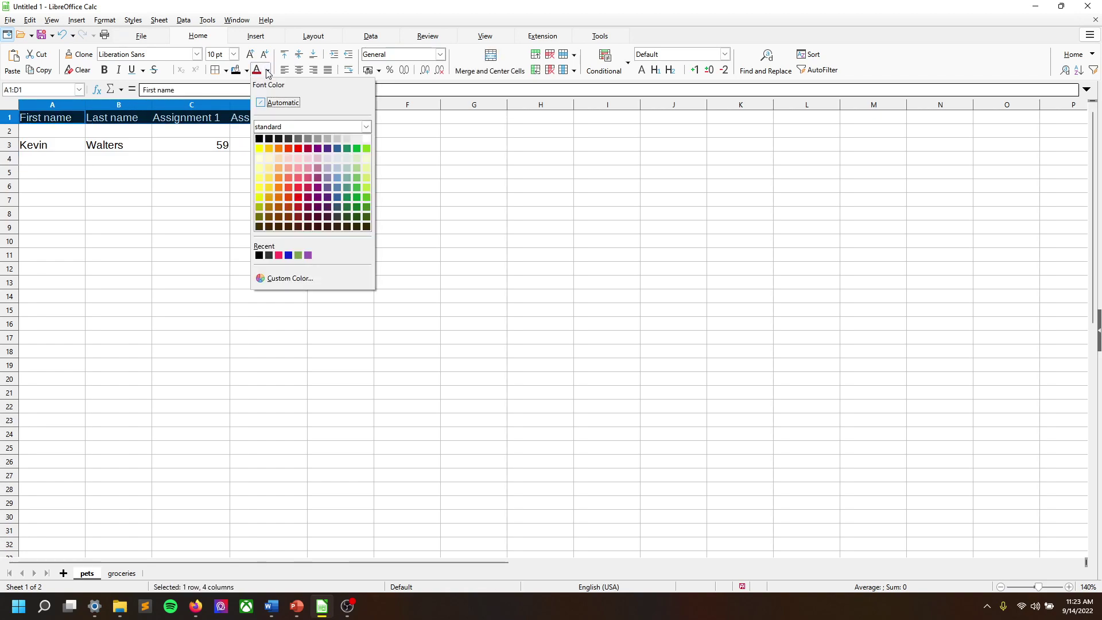
pyautogui.click(260, 151)
pyautogui.click(411, 168)
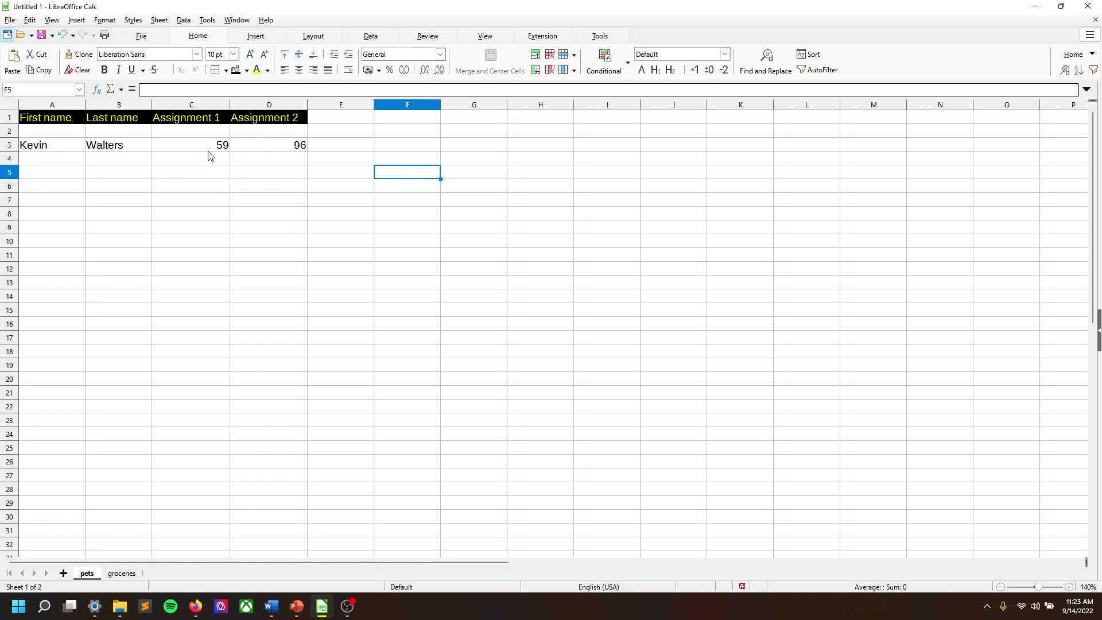
# Undo all header formatting, row and column changes and table entries until the pets sheet is empty
pyautogui.hotkey('ctrl', 'z')
pyautogui.hotkey('ctrl', 'z')
pyautogui.hotkey('ctrl', 'z')
pyautogui.hotkey('ctrl', 'z')
pyautogui.hotkey('ctrl', 'z')
pyautogui.hotkey('ctrl', 'z')
pyautogui.hotkey('ctrl', 'z')
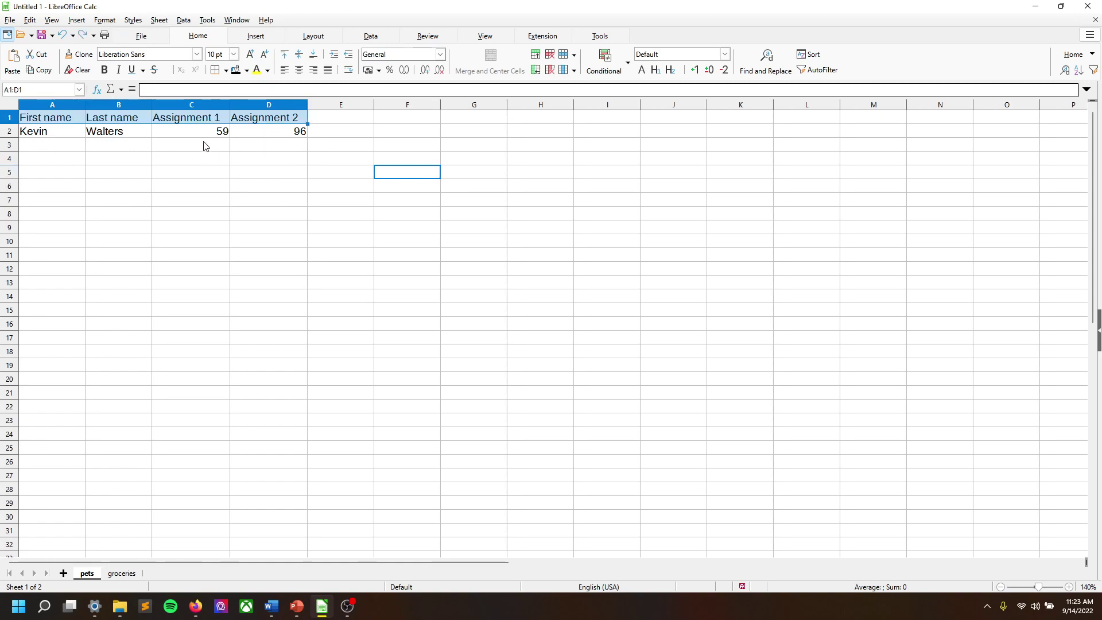
pyautogui.hotkey('ctrl', 'z')
pyautogui.hotkey('ctrl', 'z')
pyautogui.hotkey('ctrl', 'z')
pyautogui.hotkey('ctrl', 'z')
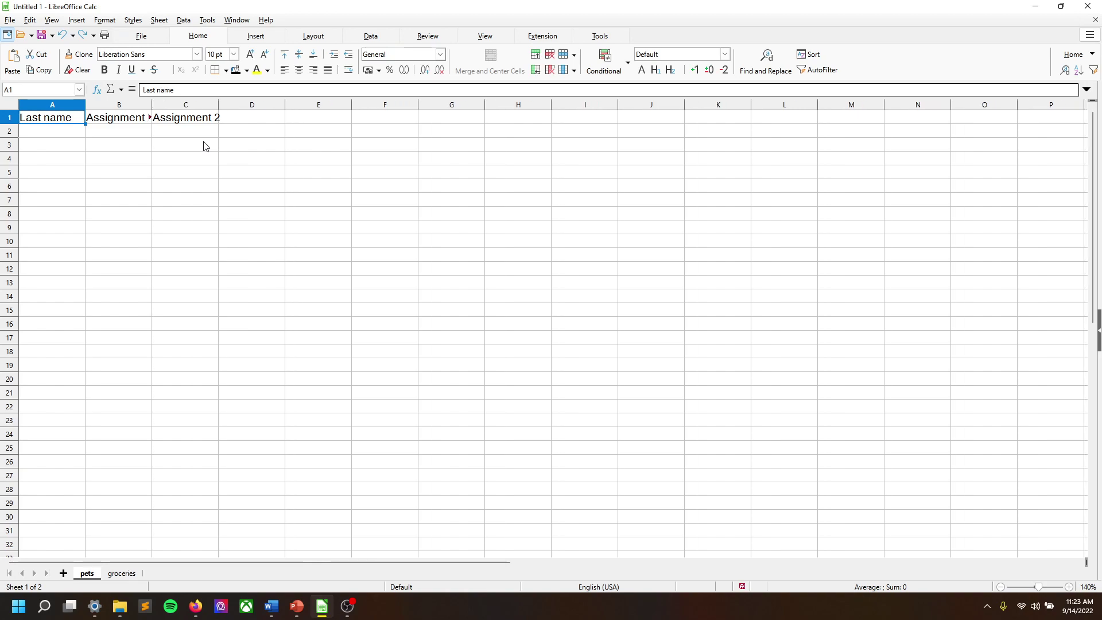
pyautogui.hotkey('ctrl', 'z')
pyautogui.hotkey('ctrl', 'z')
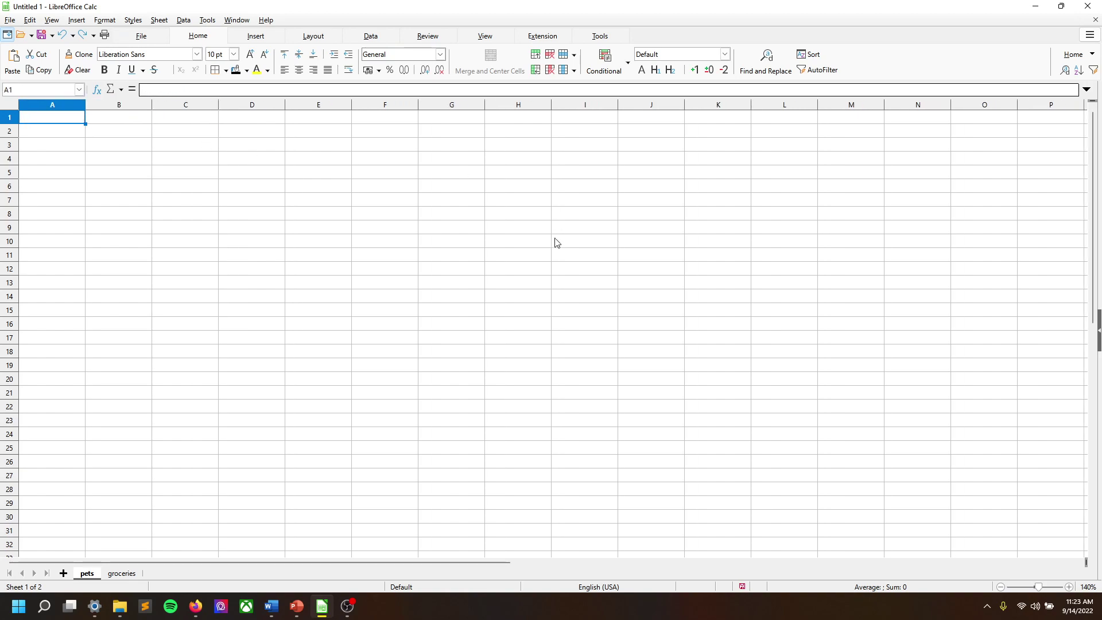